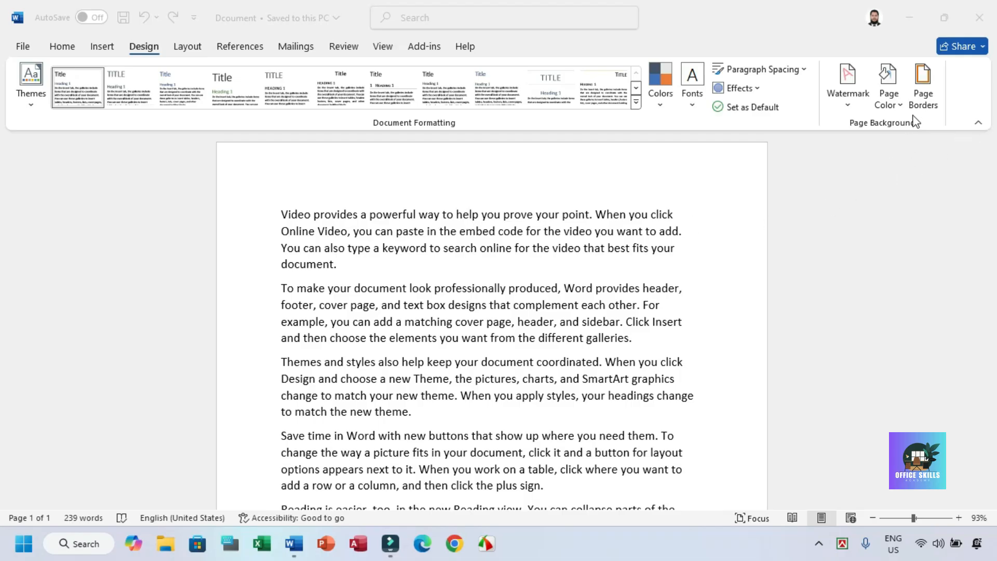
left_click(933, 86)
left_click(931, 94)
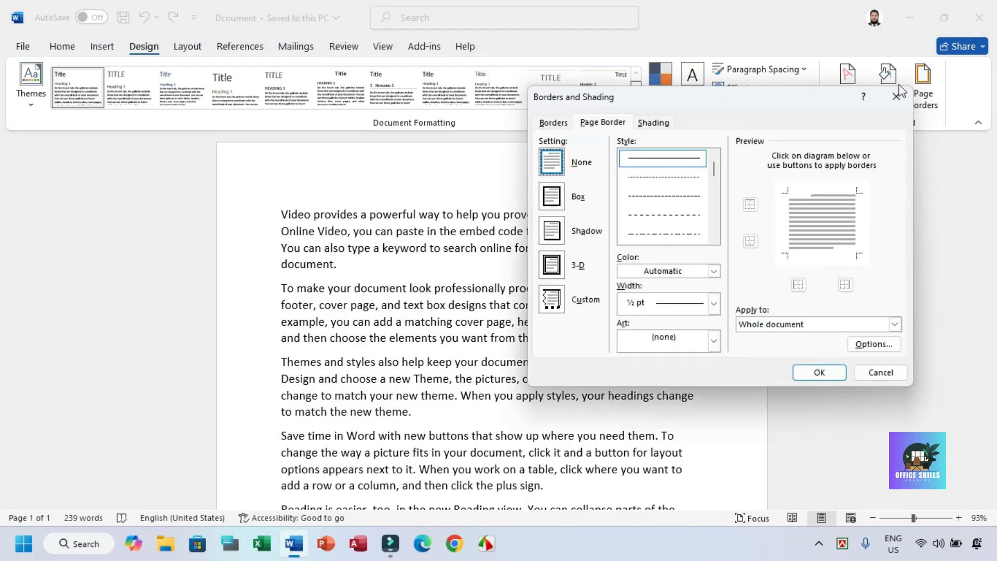
left_click_drag(622, 100, 645, 99)
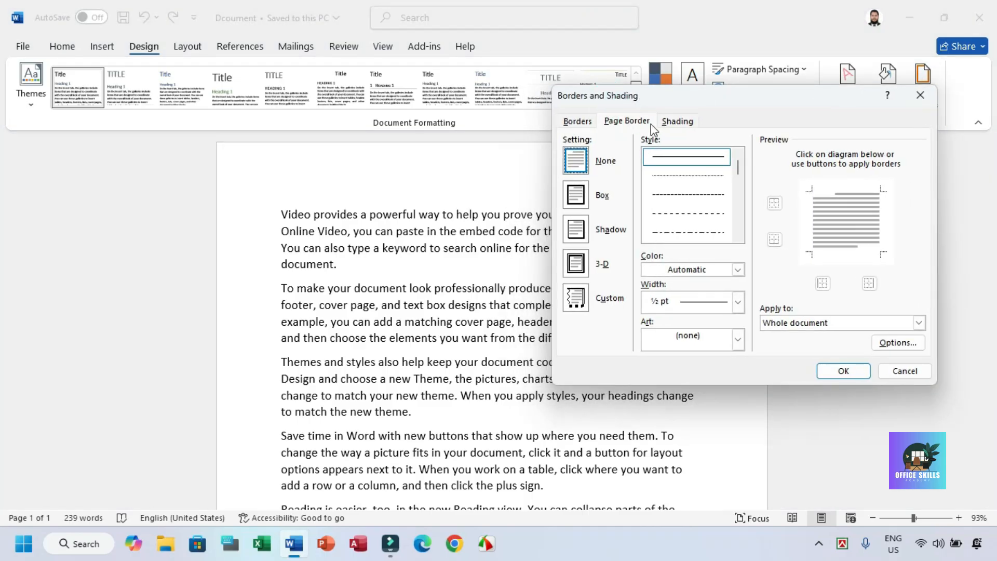
left_click(577, 122)
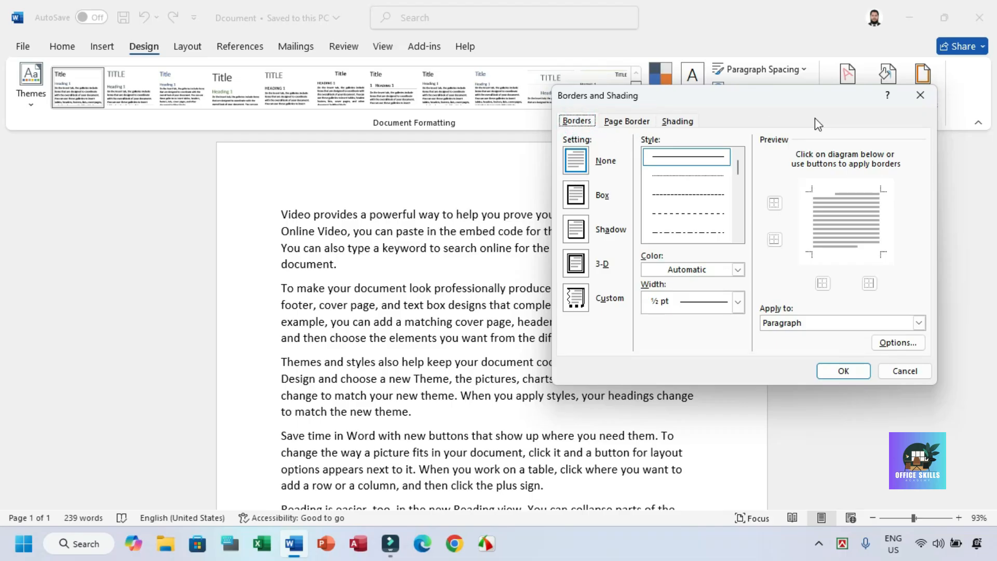
left_click(920, 95)
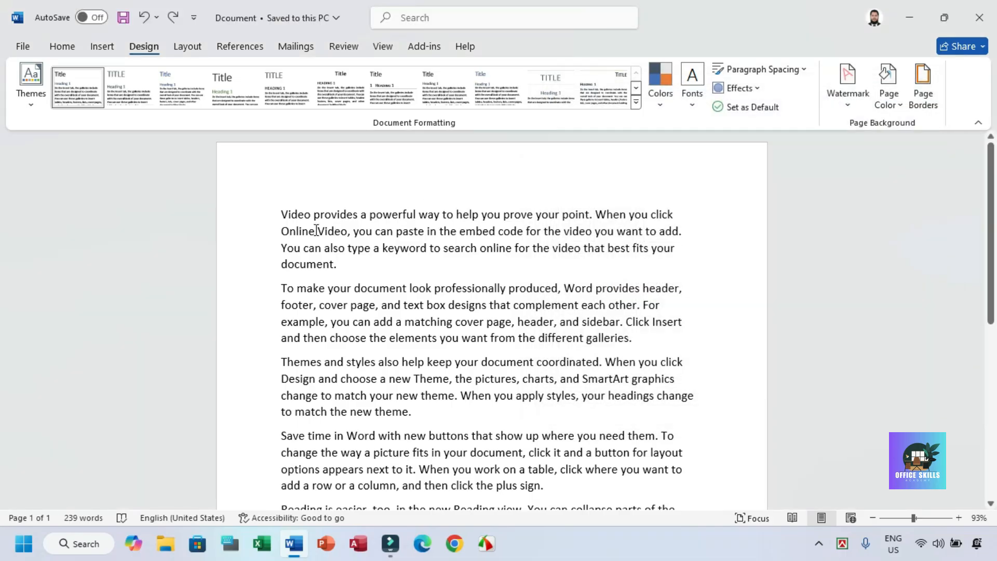
- Set up a text border for the first sentence, comparing the Shadow, 3-D and Custom settings and choosing Box
left_click_drag(278, 211, 590, 217)
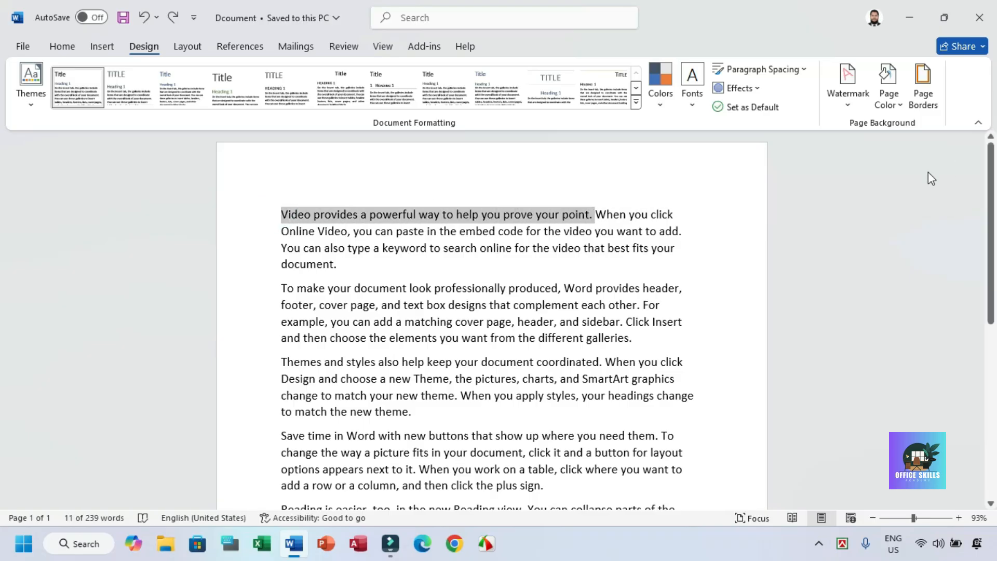
left_click(925, 99)
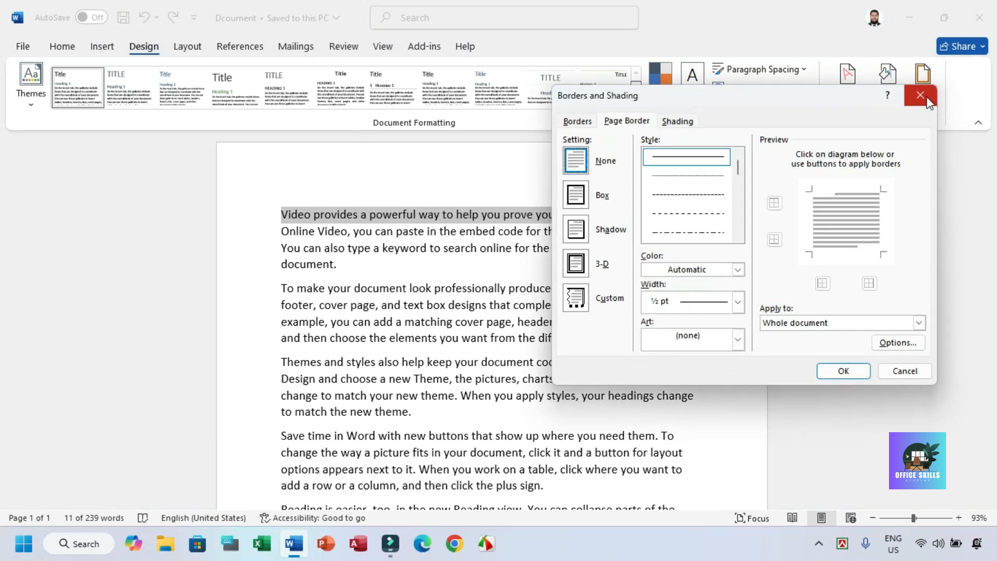
left_click_drag(621, 106, 639, 112)
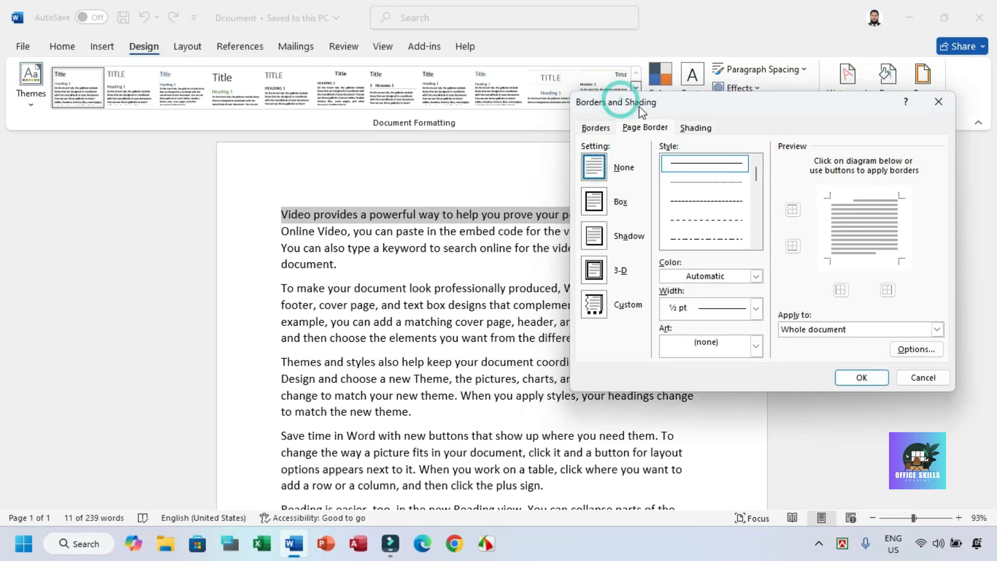
left_click(594, 129)
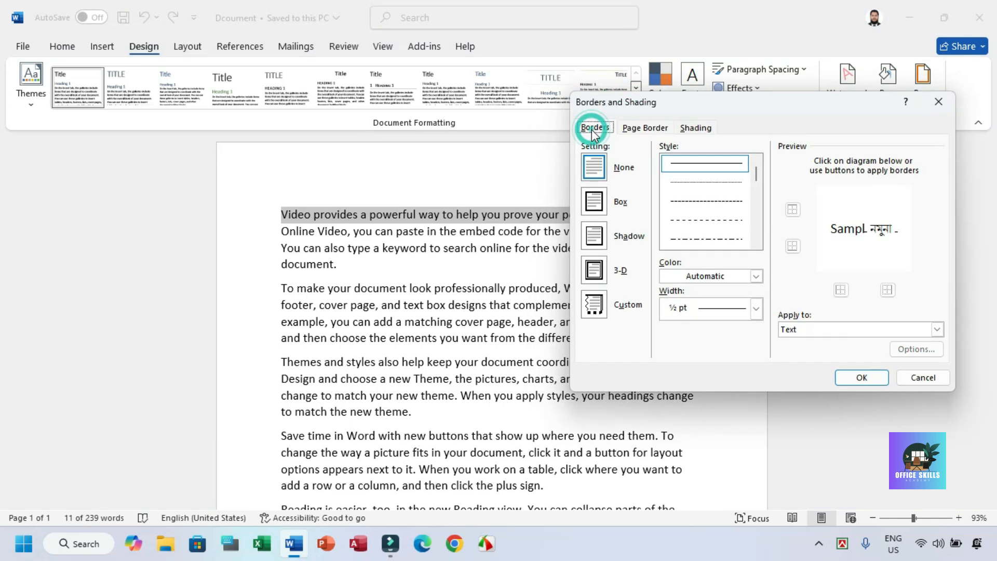
left_click_drag(618, 109, 641, 95)
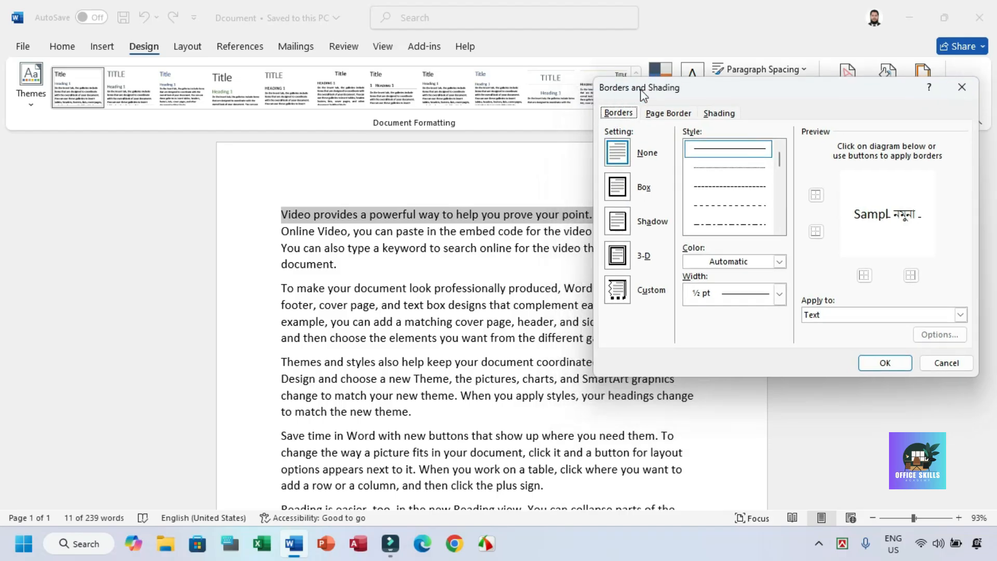
left_click(629, 187)
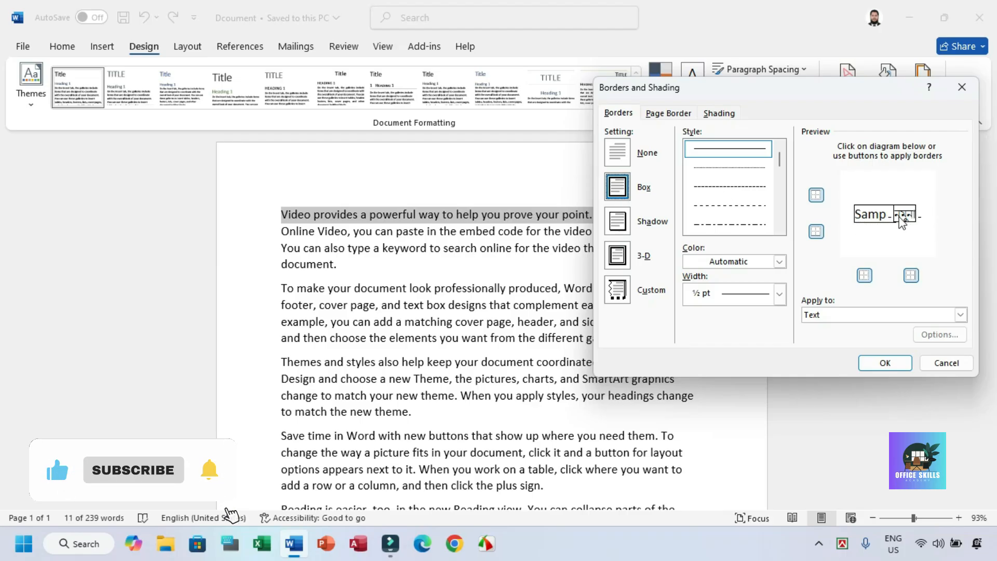
left_click(618, 222)
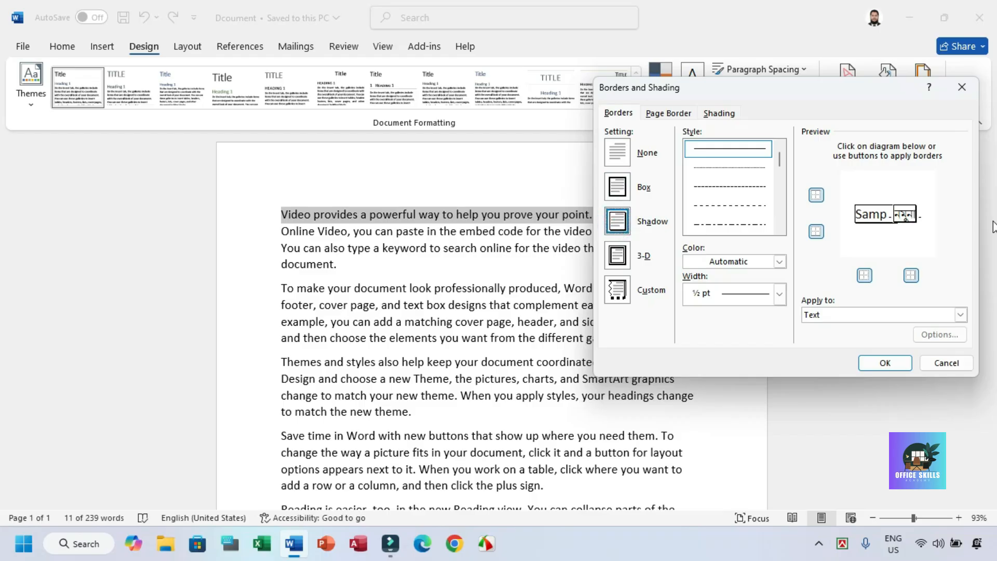
left_click(617, 256)
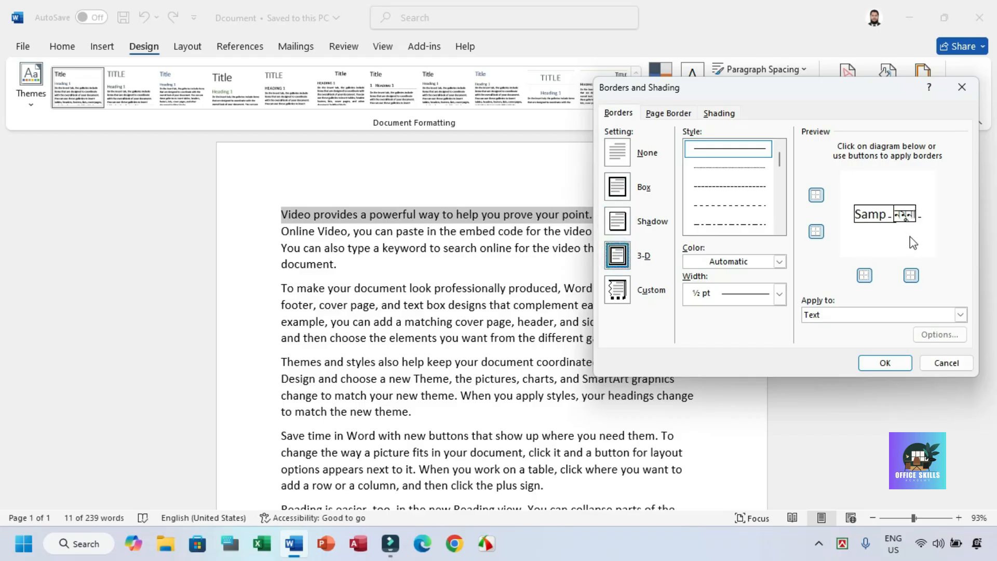
left_click(612, 295)
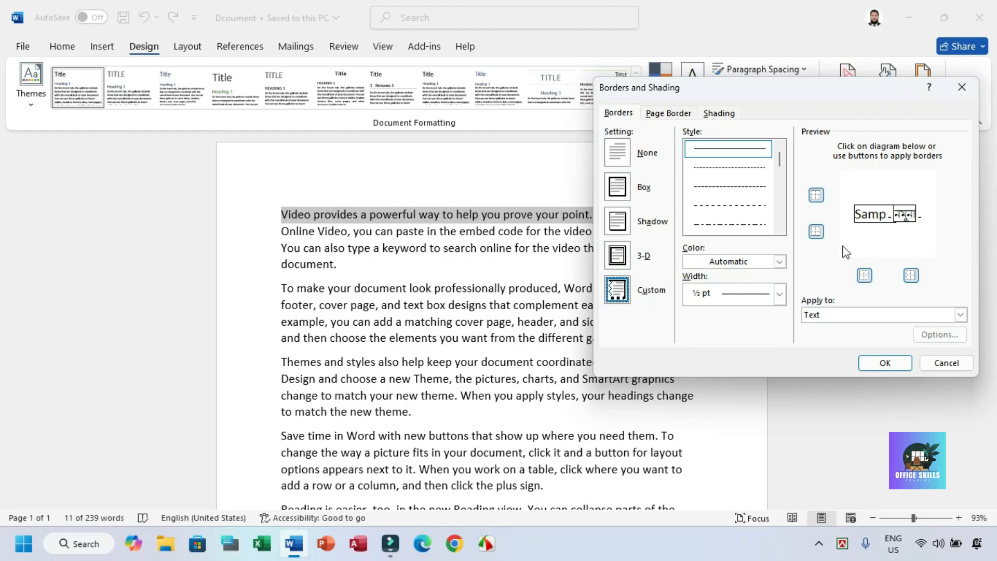
left_click(612, 191)
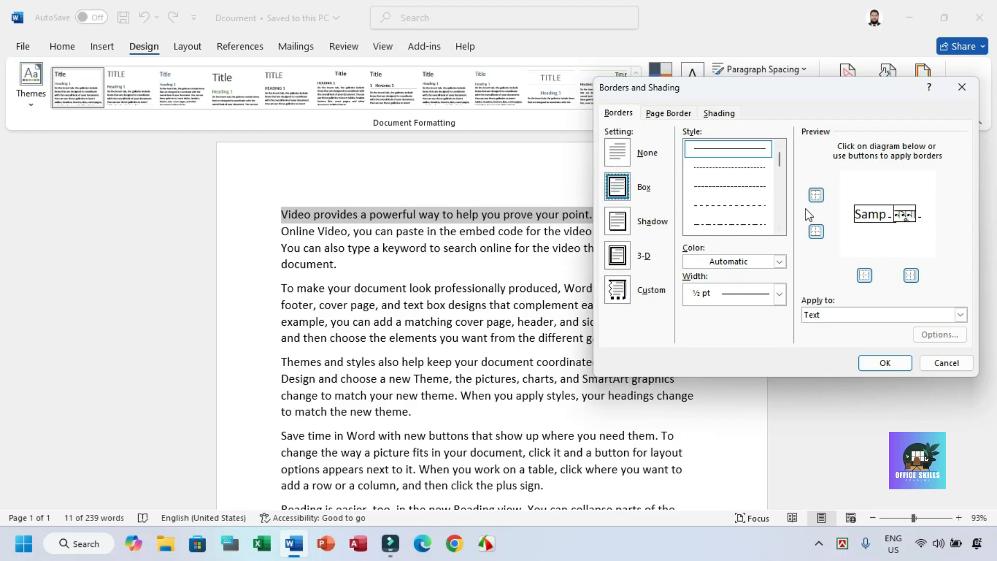
- Give the sentence's border a single wavy line style and a light blue theme color, trying gold and light orange first
left_click_drag(773, 157, 773, 203)
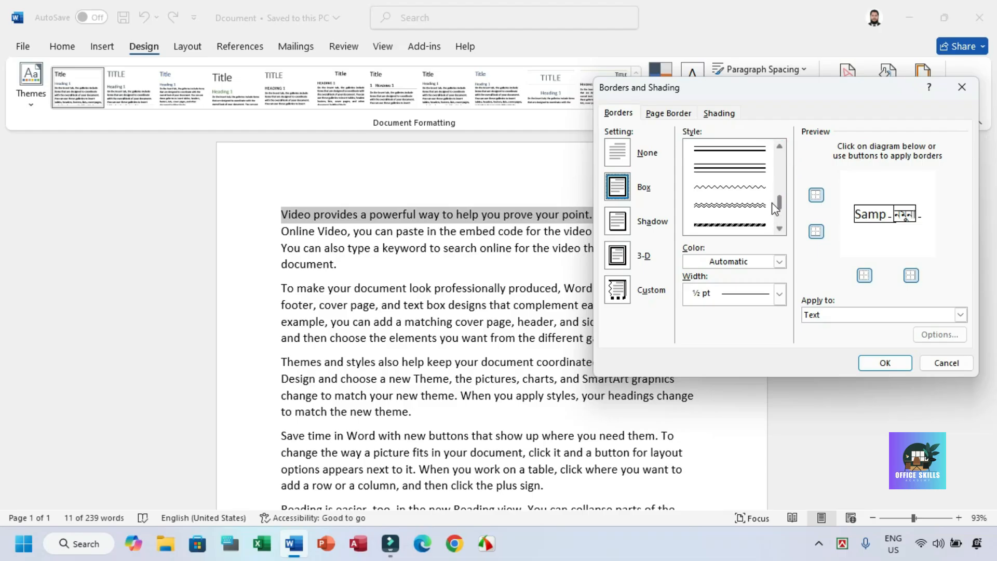
left_click(729, 193)
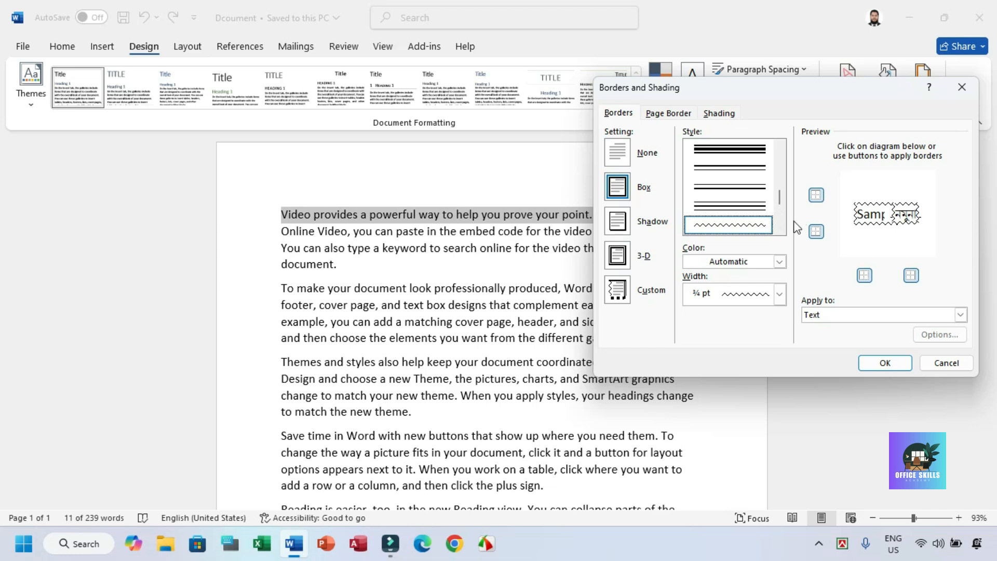
left_click(772, 262)
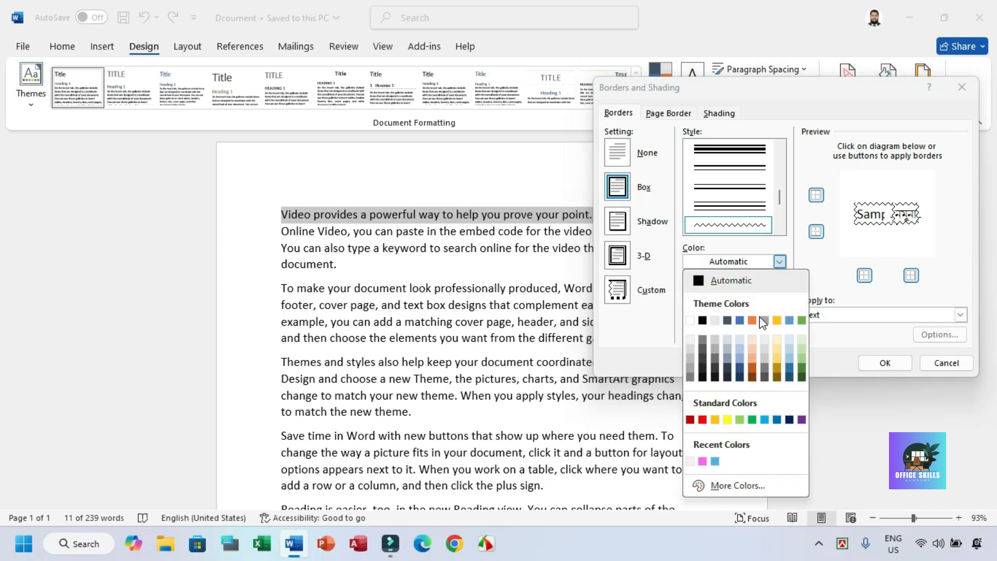
left_click(777, 320)
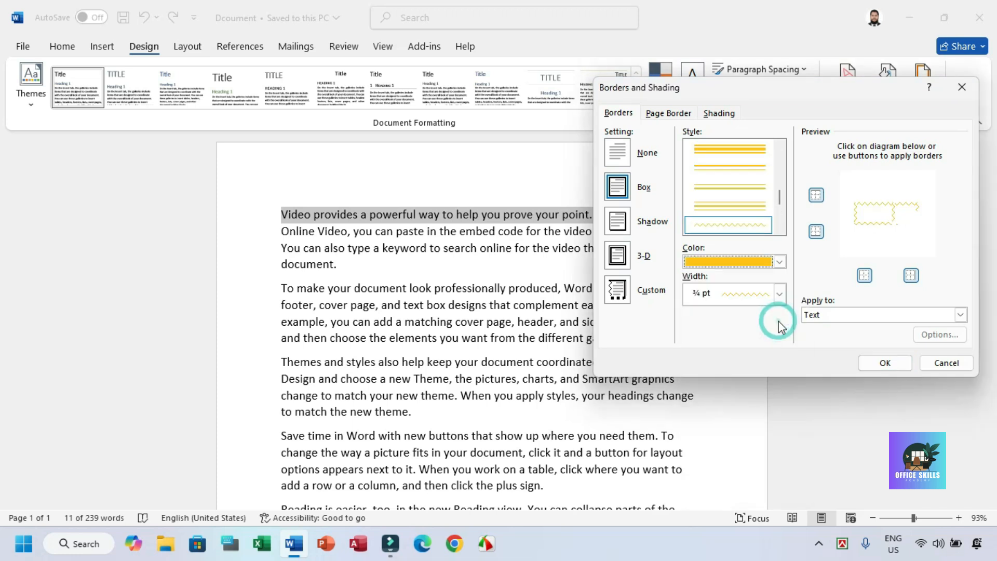
left_click(762, 264)
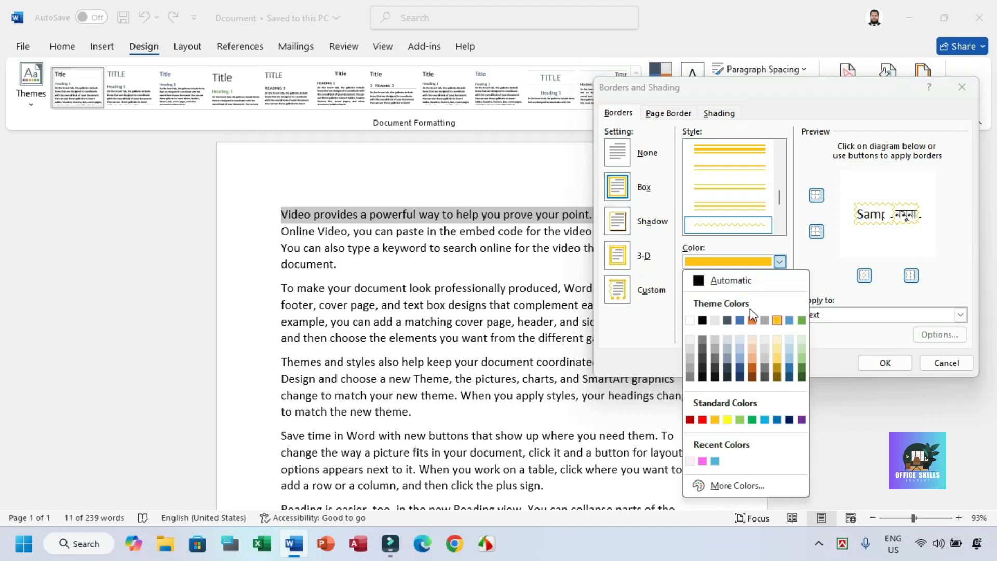
left_click(756, 351)
left_click(742, 266)
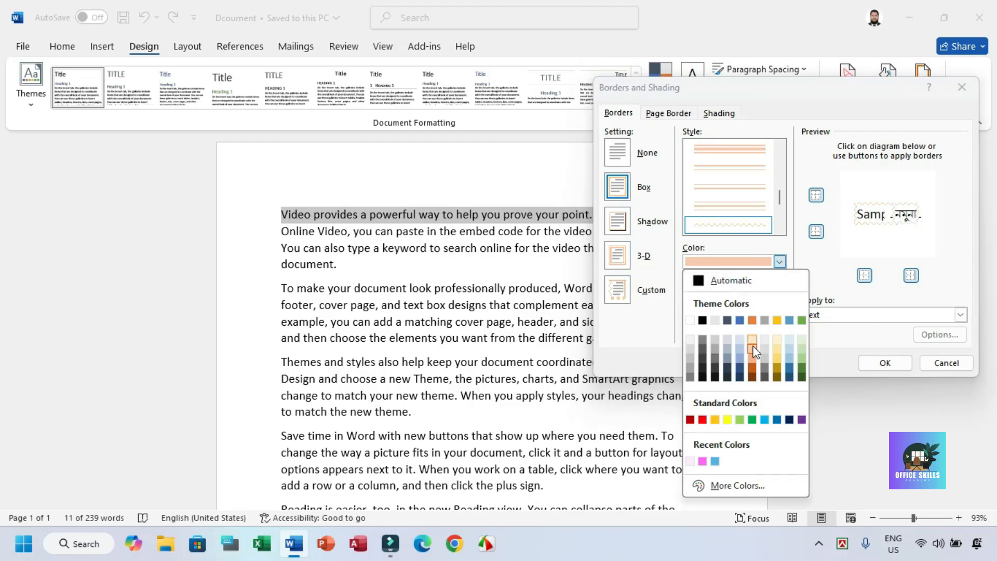
left_click(789, 358)
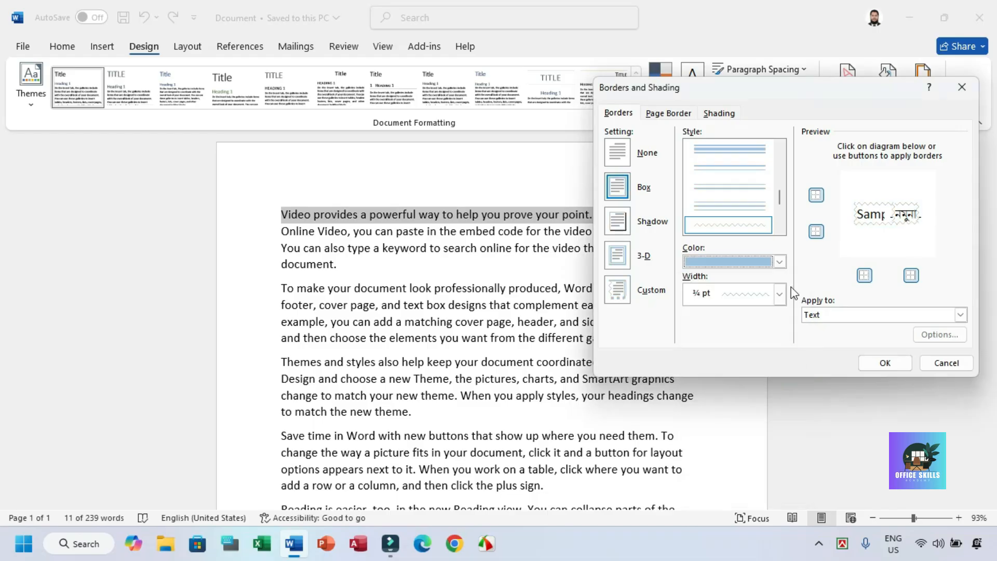
- Try the 1 ½ pt border width, set it back to ¾ pt, and apply the border to the first sentence
left_click(765, 299)
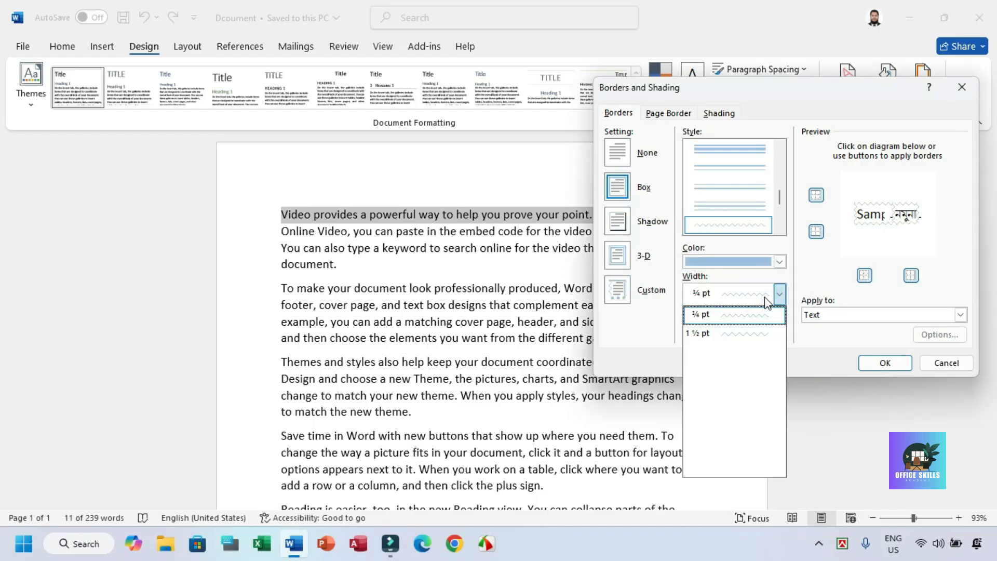
left_click(726, 332)
left_click(730, 288)
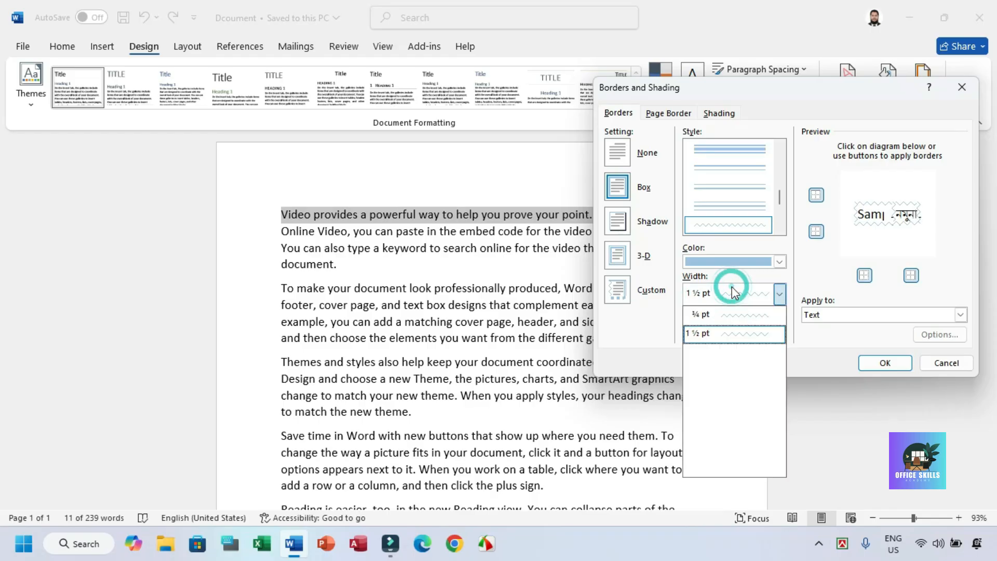
left_click(729, 320)
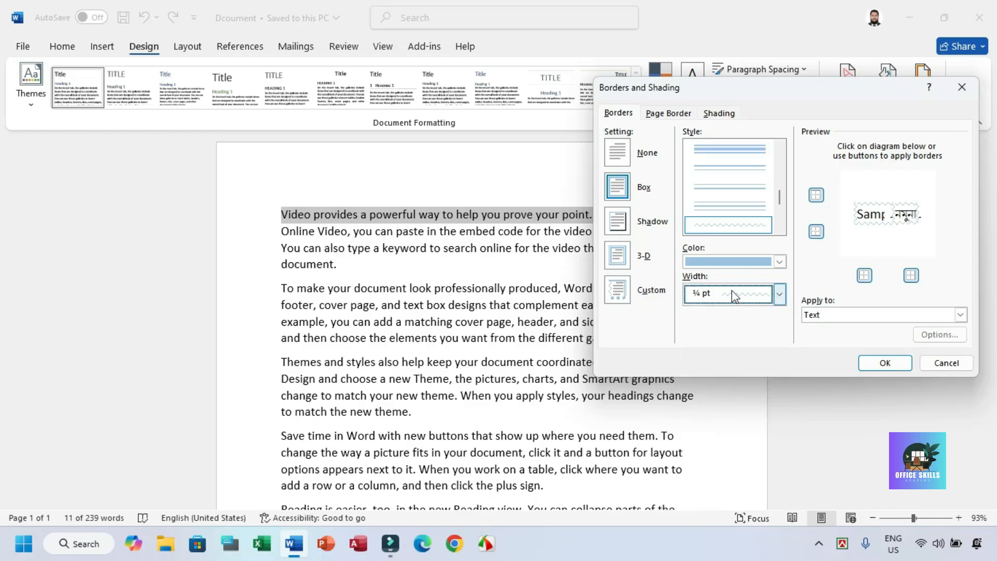
left_click(891, 362)
left_click(518, 271)
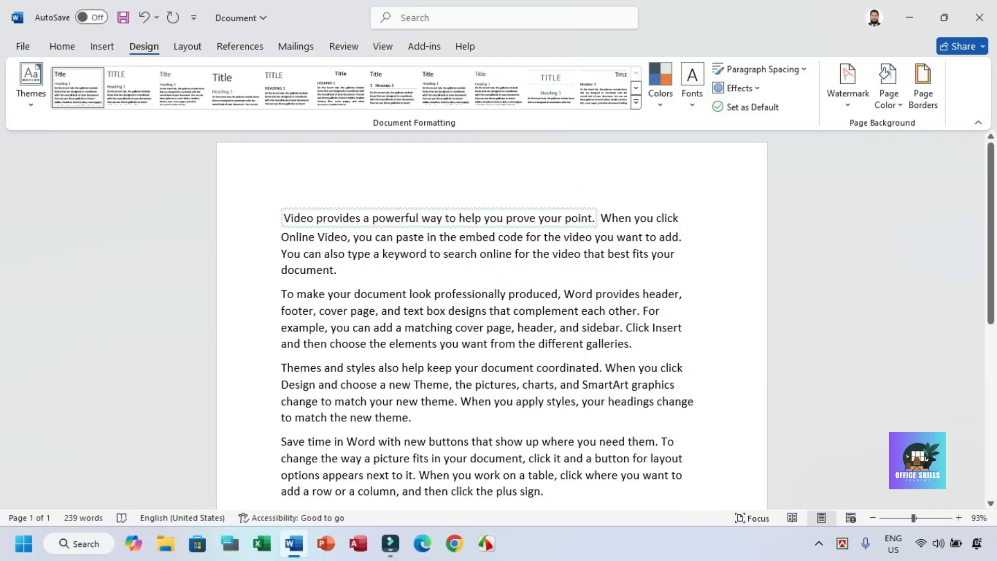
left_click(916, 517)
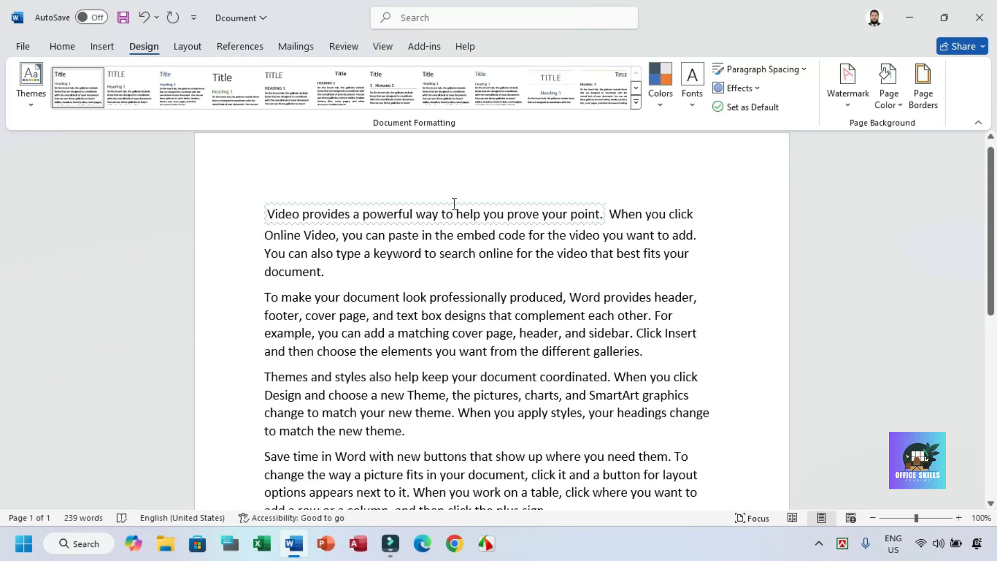
left_click(926, 96)
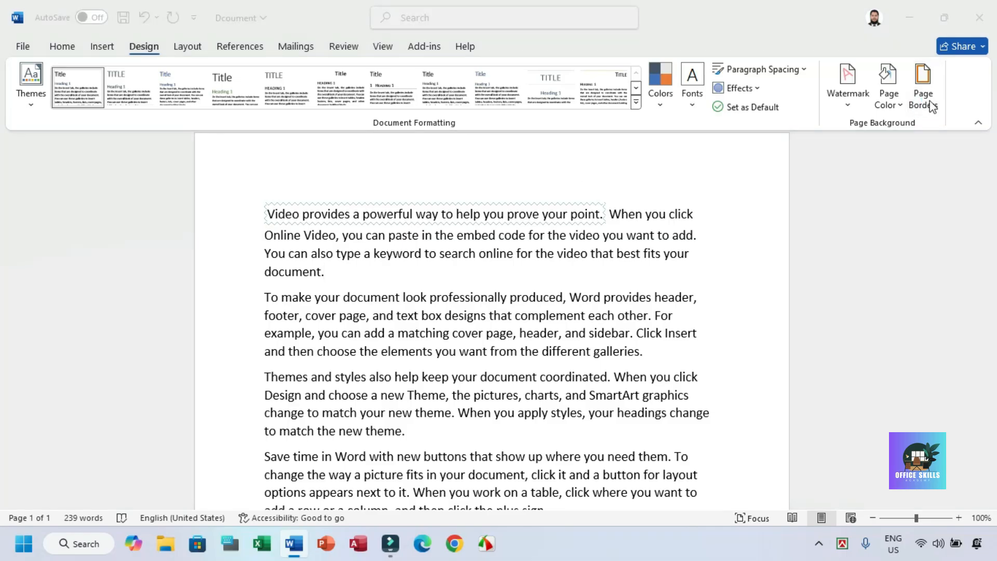
left_click(623, 115)
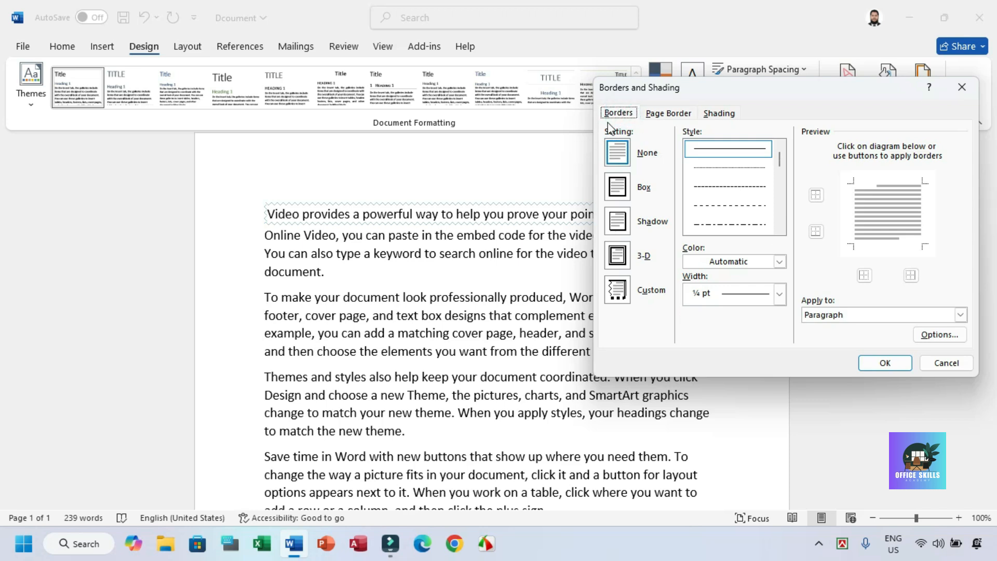
mouse_move(655, 92)
left_mouse_down()
mouse_move(492, 255)
mouse_move(445, 281)
left_mouse_up()
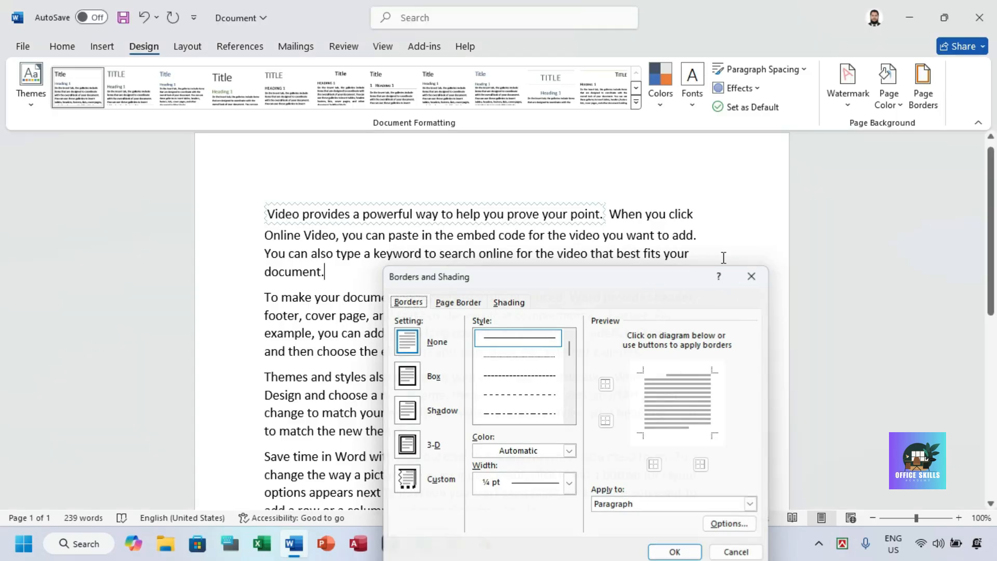
left_click(742, 278)
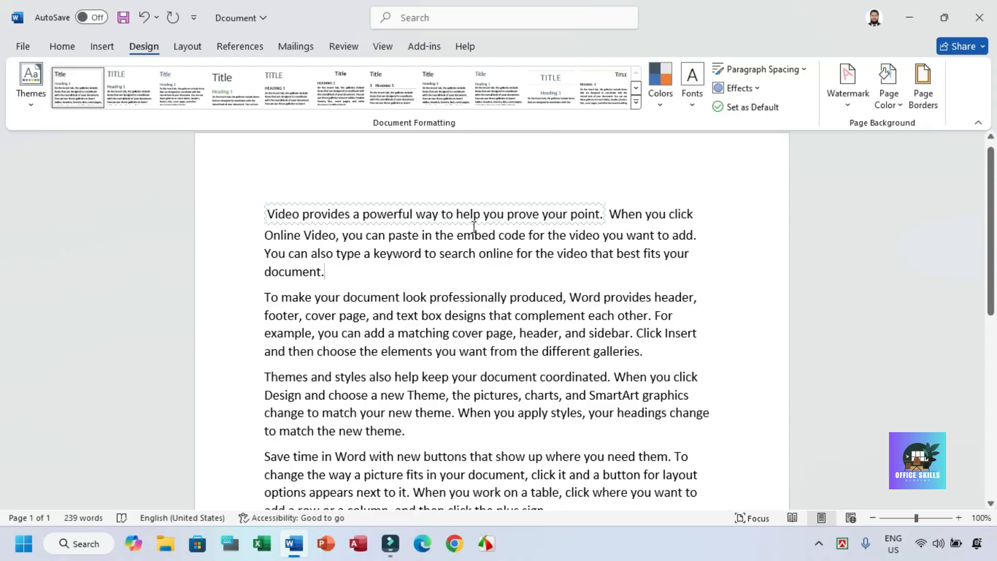
- Undo the wavy border on the first sentence and clear the text selection
key("ctrl+z")
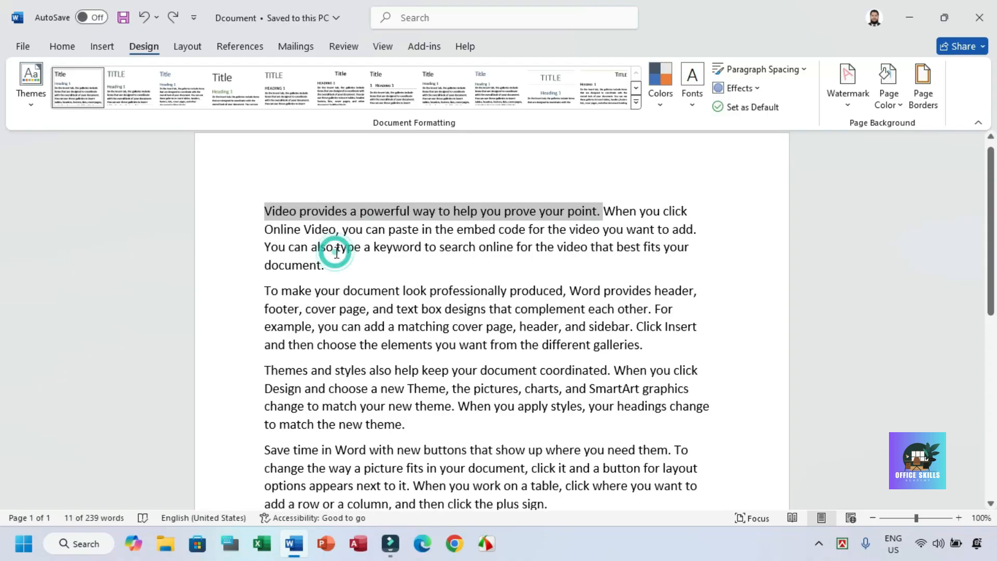
left_click(333, 267)
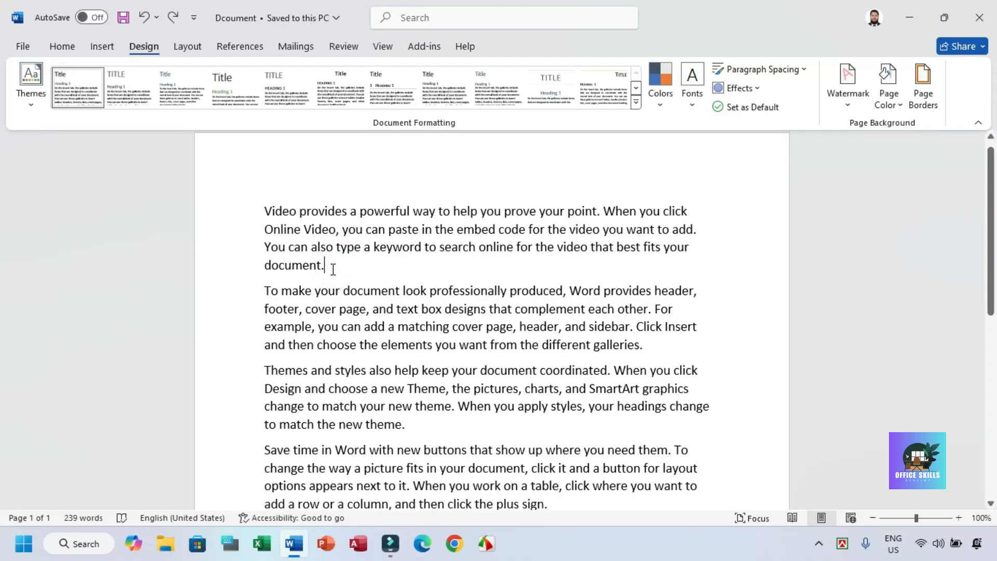
- Set up a Box border around the whole first paragraph with a dashed line style and the light green standard color
left_click_drag(262, 208, 340, 267)
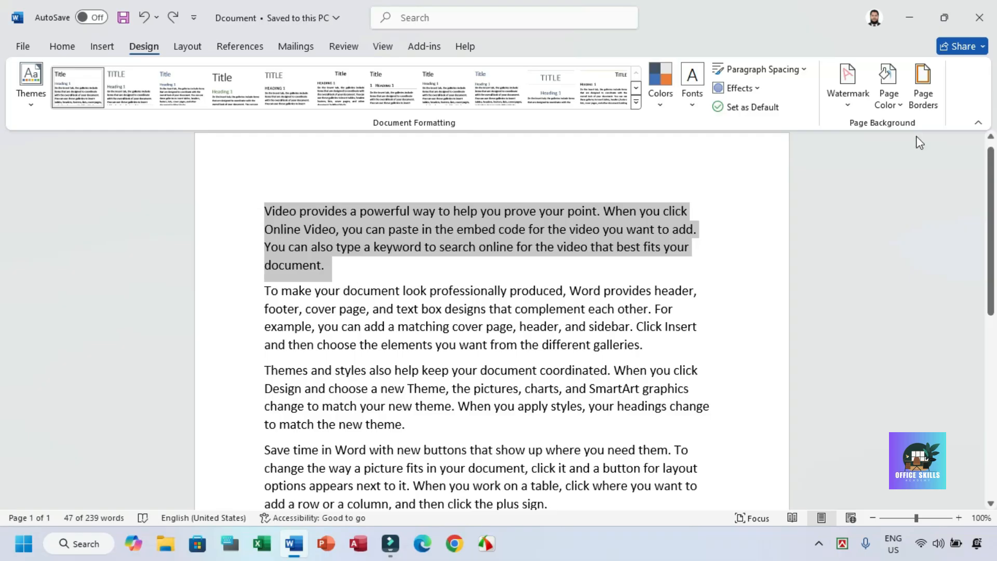
left_click(929, 101)
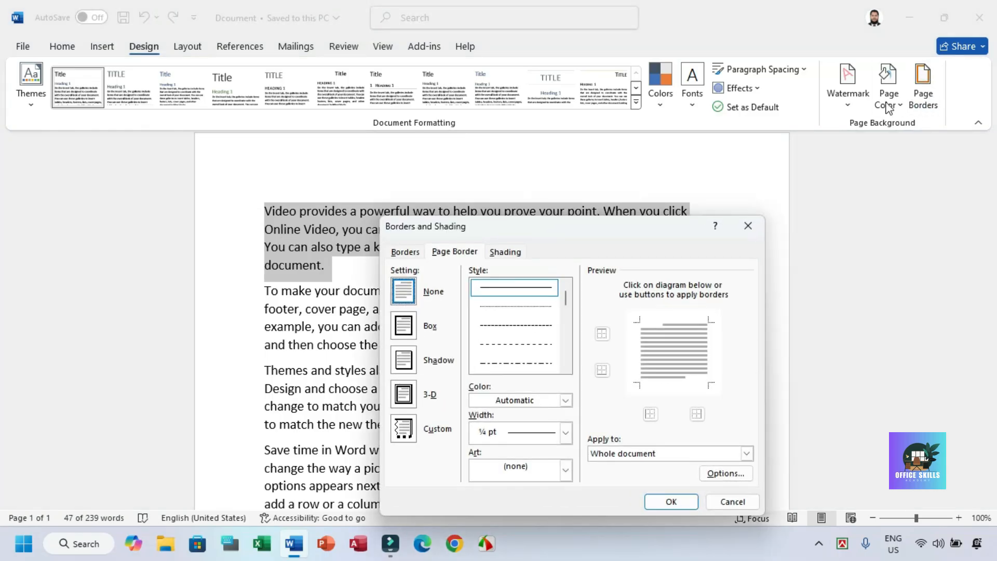
left_click(415, 254)
left_click_drag(470, 224, 602, 125)
left_click(530, 237)
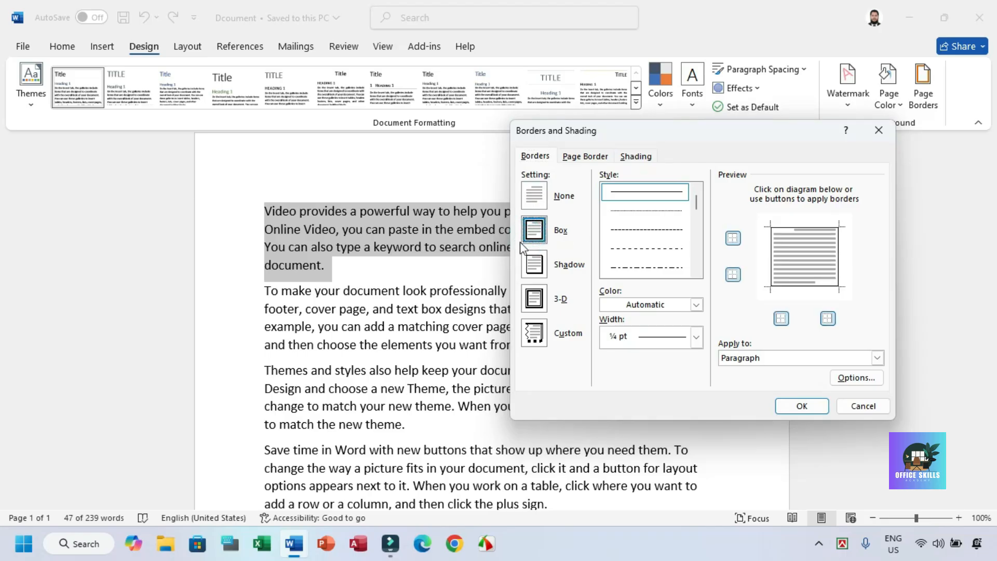
left_click(649, 229)
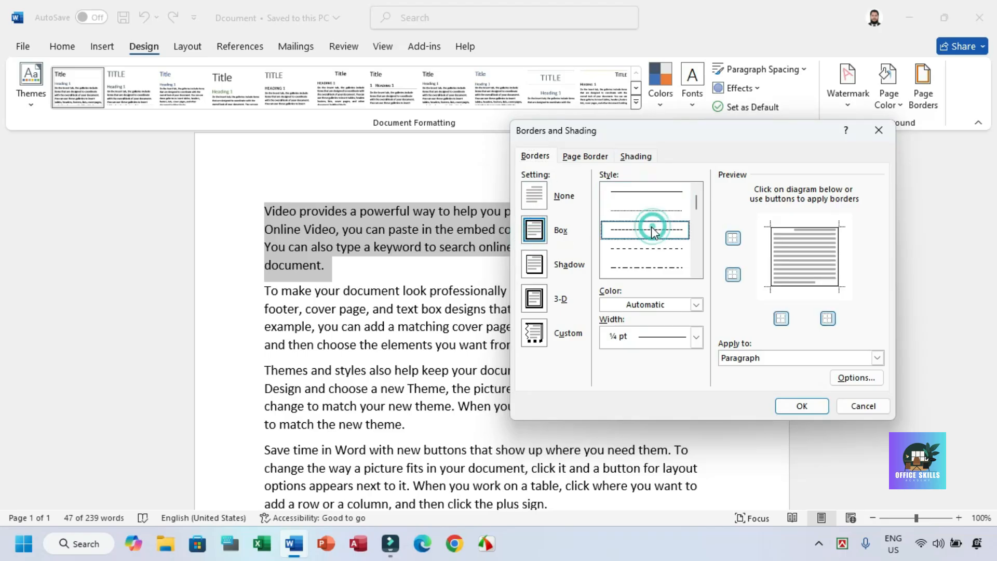
left_click(670, 305)
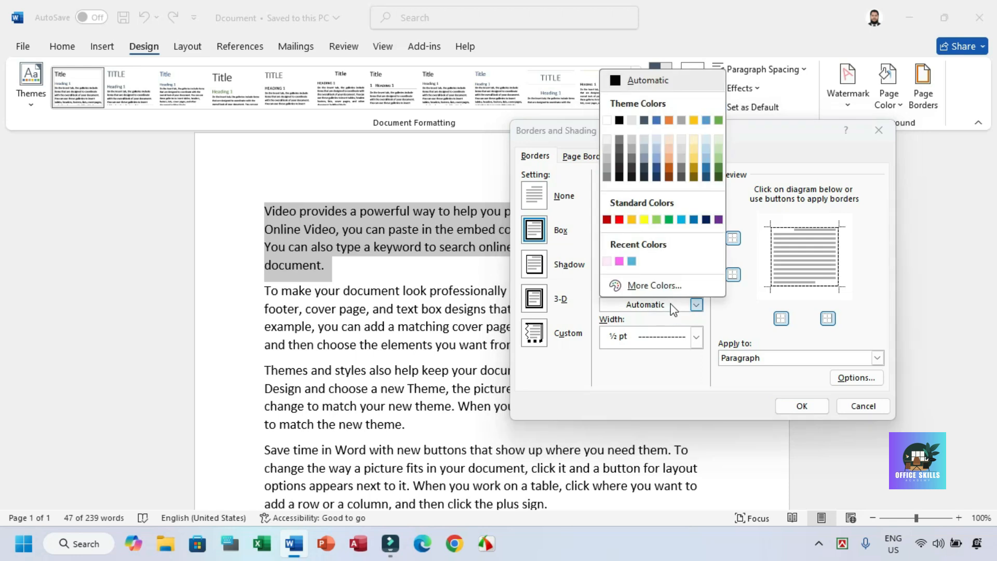
left_click(657, 220)
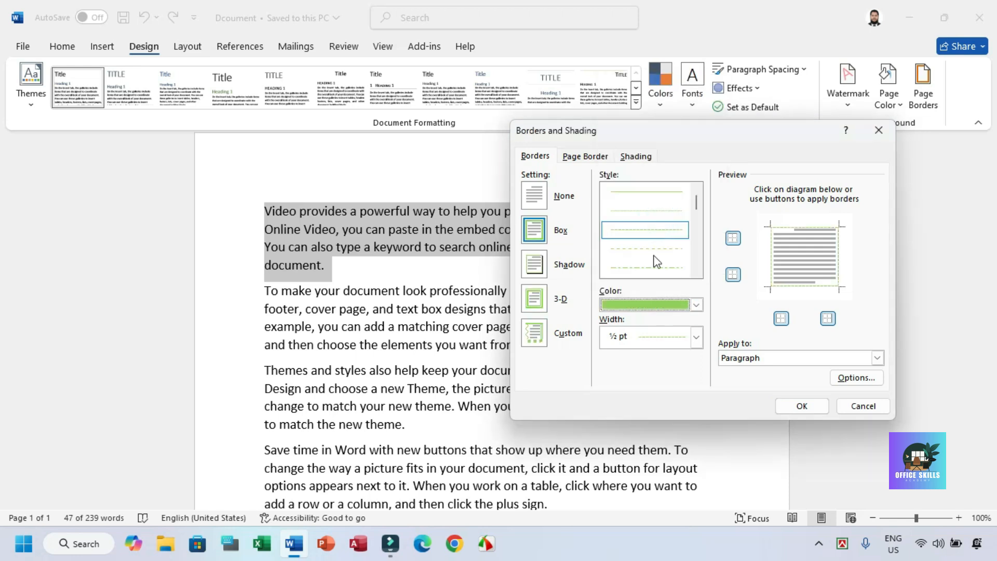
- Try the 4 ½ pt border width, set it to 2 ¼ pt, and apply the dashed border to the first paragraph
left_click(655, 336)
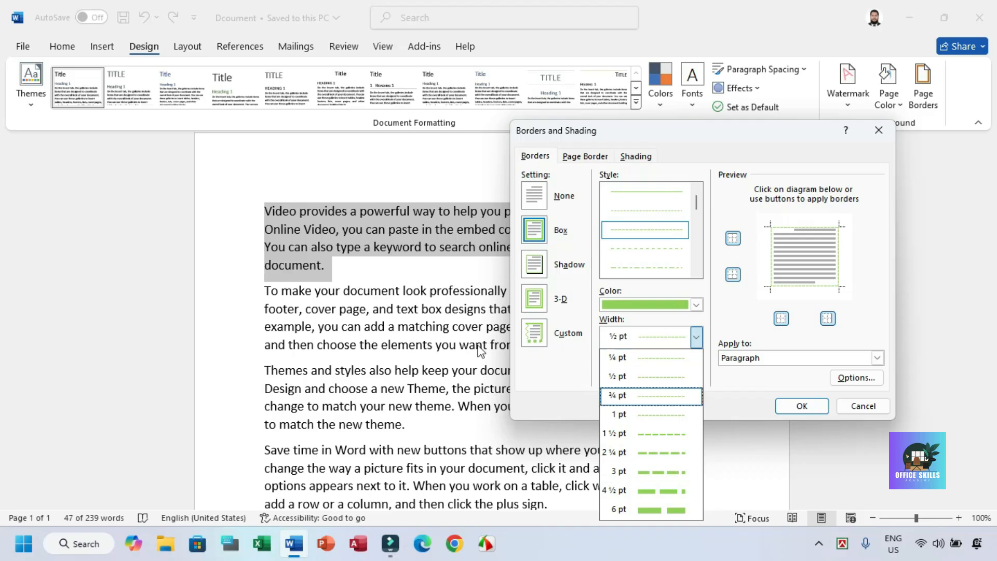
left_click(666, 490)
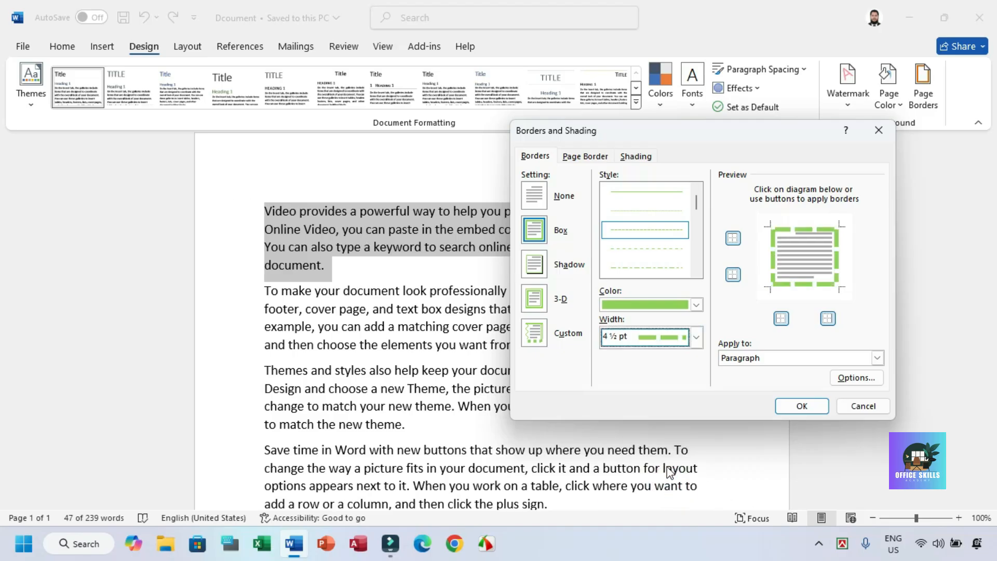
left_click(673, 337)
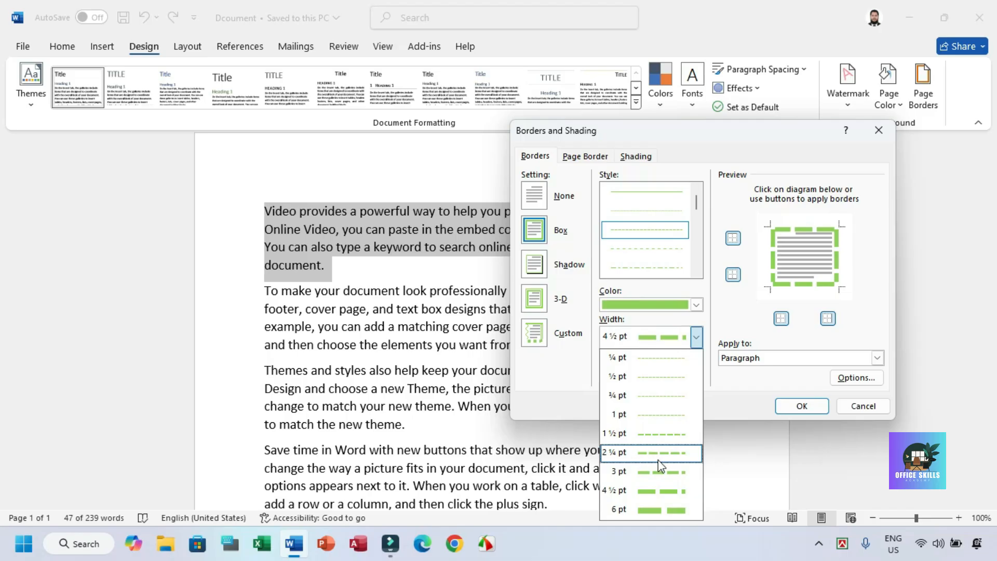
left_click(655, 460)
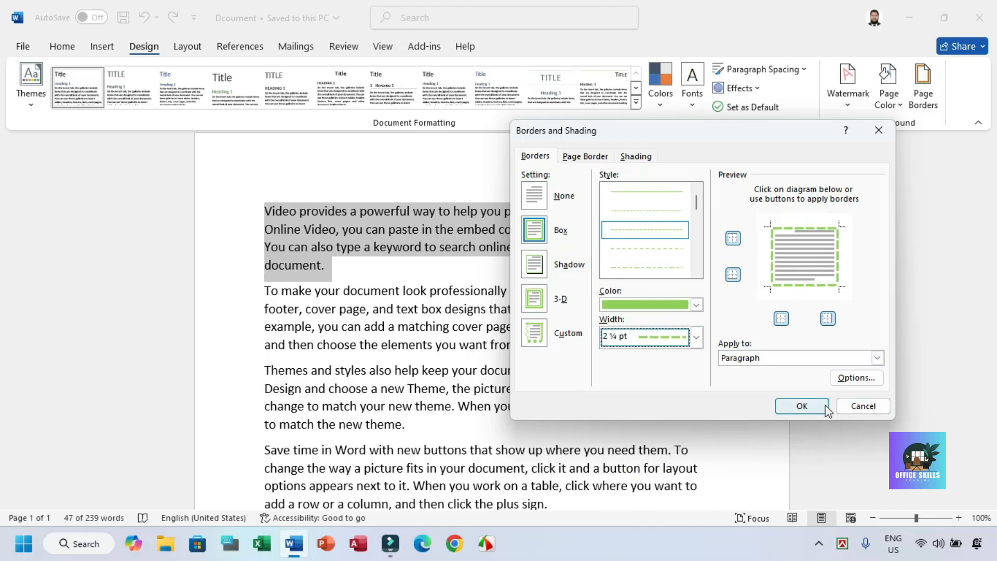
left_click(802, 406)
left_click(310, 192)
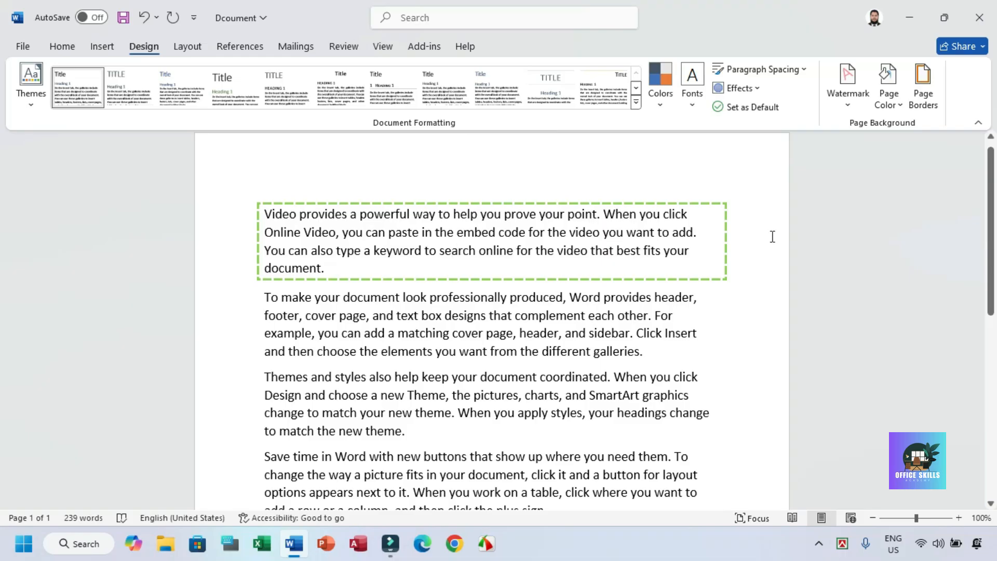
- Check which Apply to choices the Borders settings offer for the bordered paragraph when no text is selected, then cancel
left_click(922, 88)
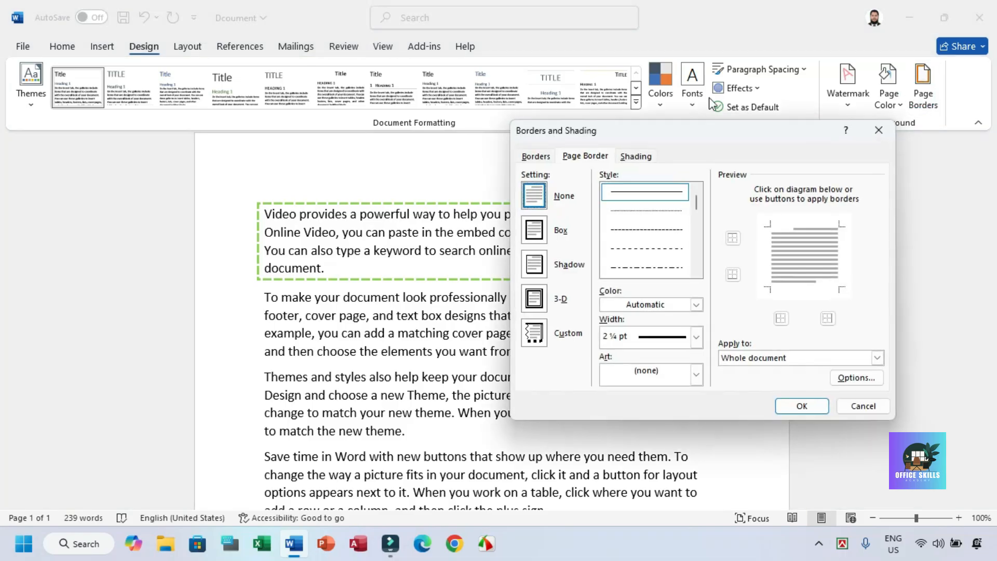
left_click(538, 155)
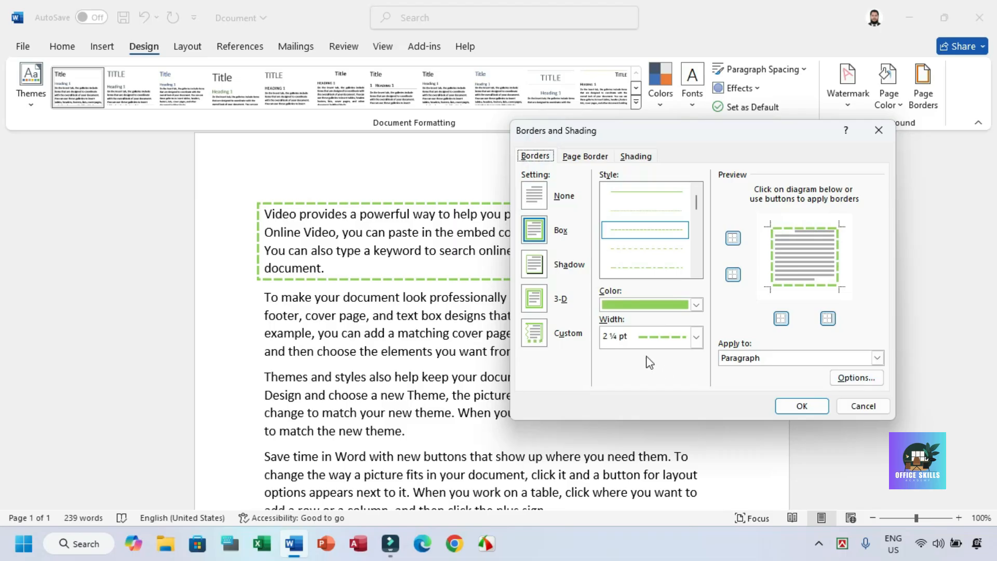
left_click(877, 358)
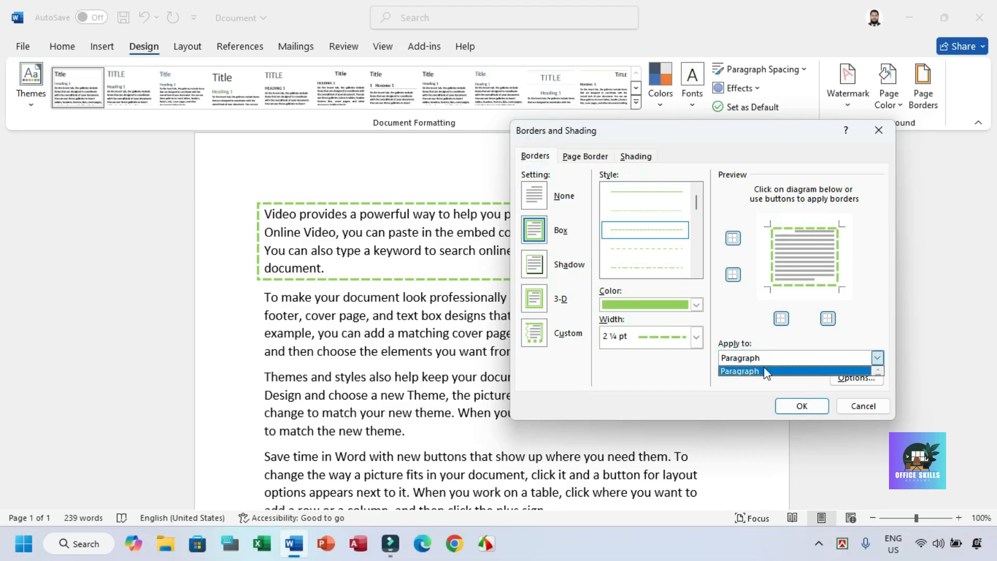
left_click(747, 364)
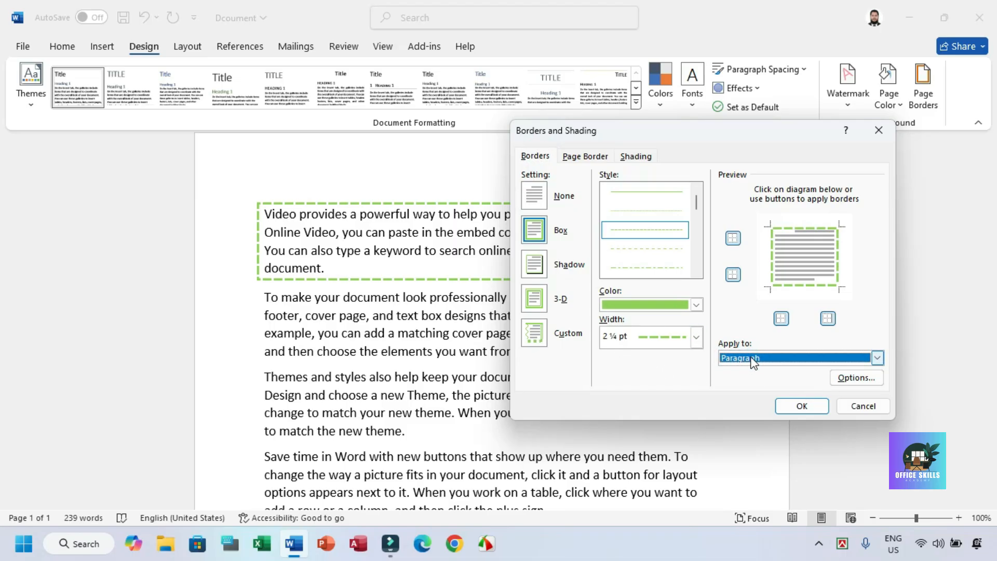
left_click(866, 406)
- Select part of the second paragraph's first line, check the Apply to choices for its border, and cancel without applying anything
left_click(267, 301)
left_click_drag(266, 301, 657, 301)
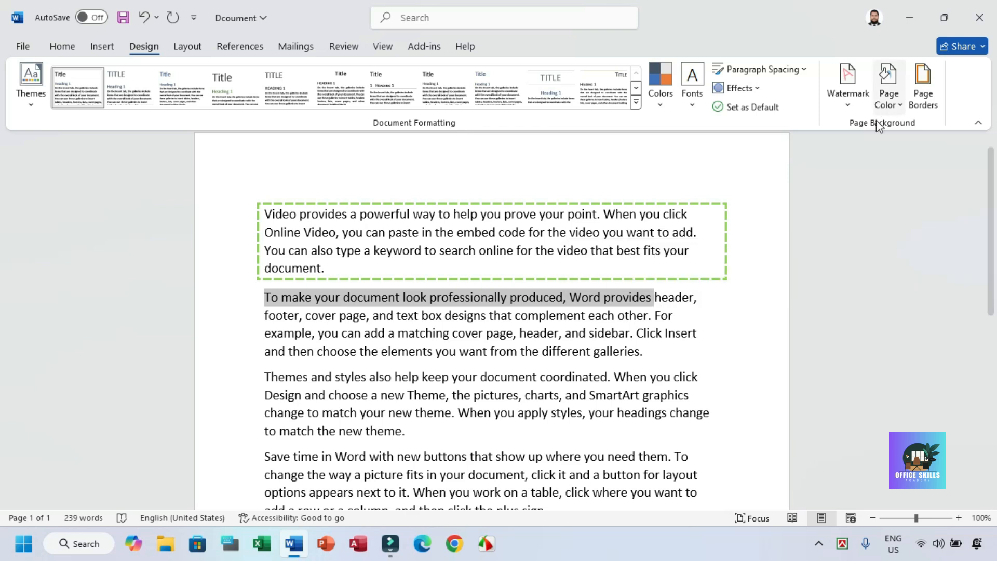
left_click(888, 96)
left_click(924, 95)
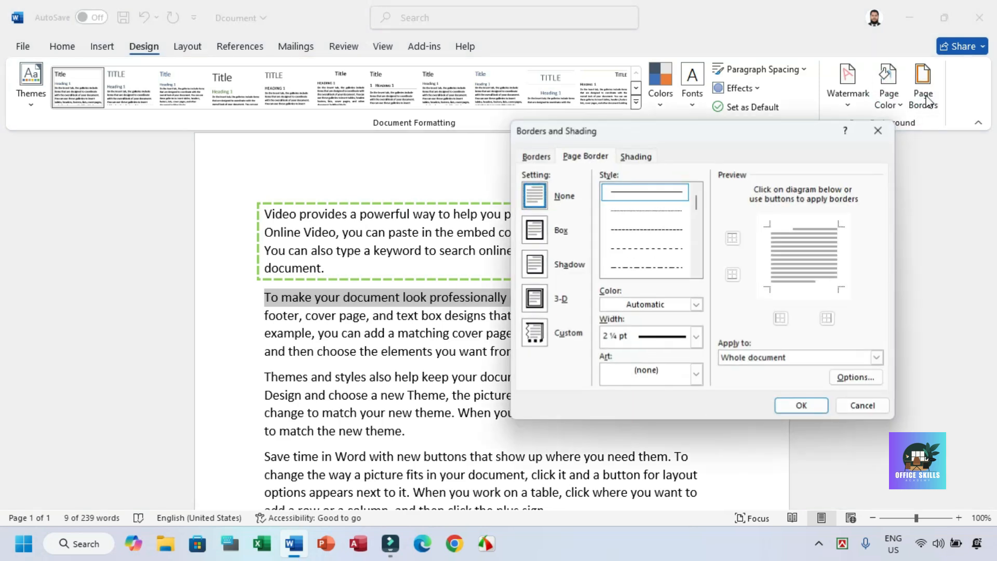
left_click(536, 156)
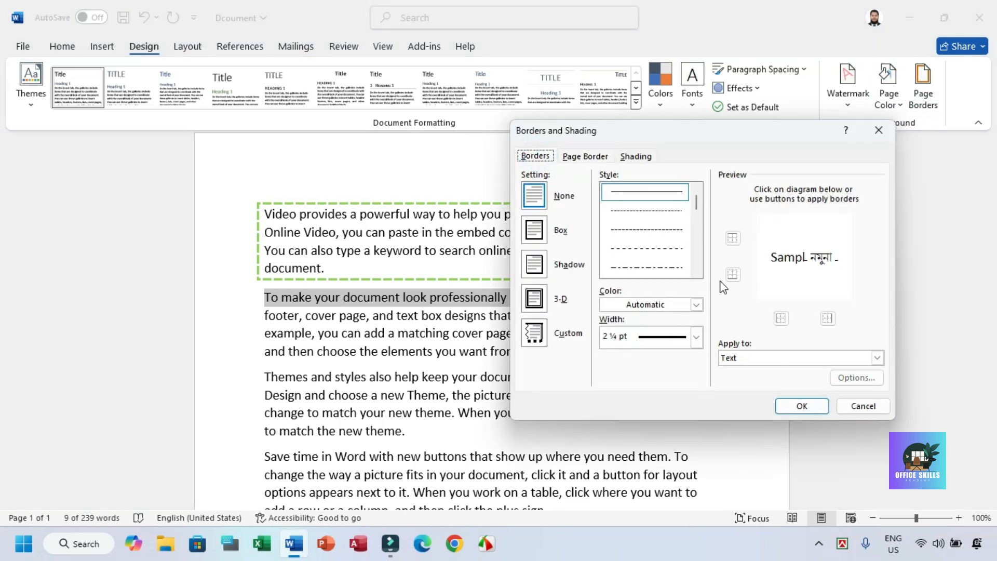
left_click(739, 359)
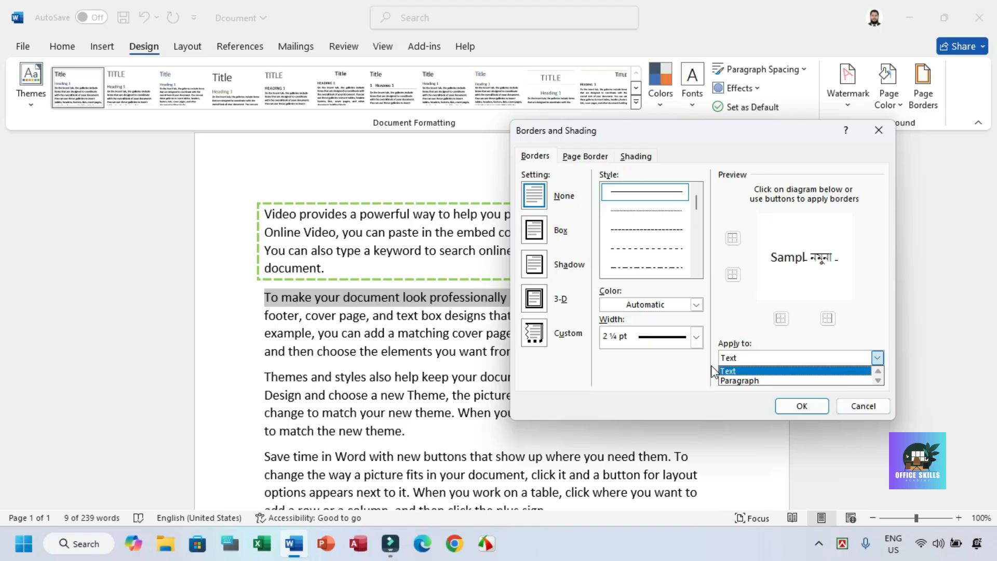
left_click(863, 405)
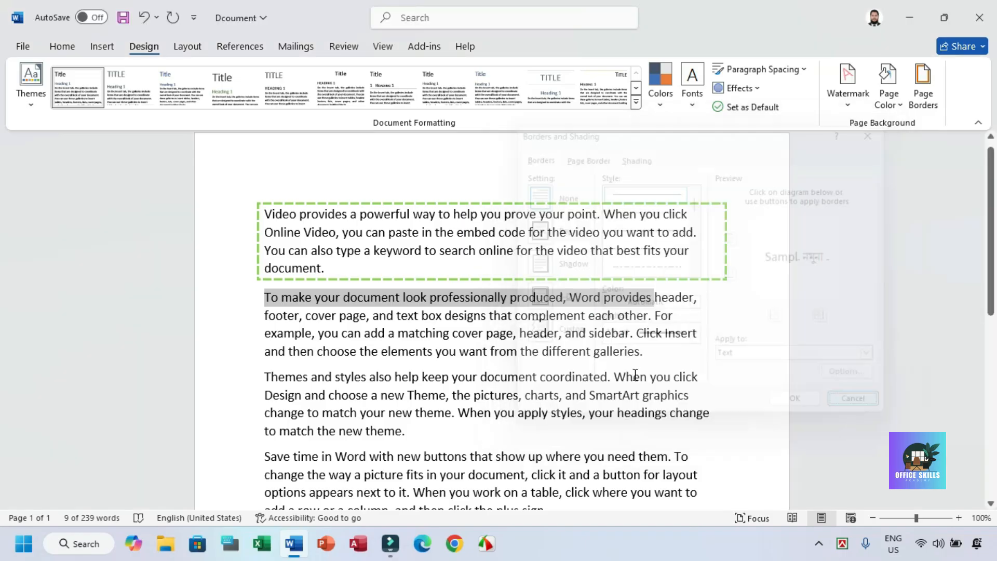
left_click(459, 332)
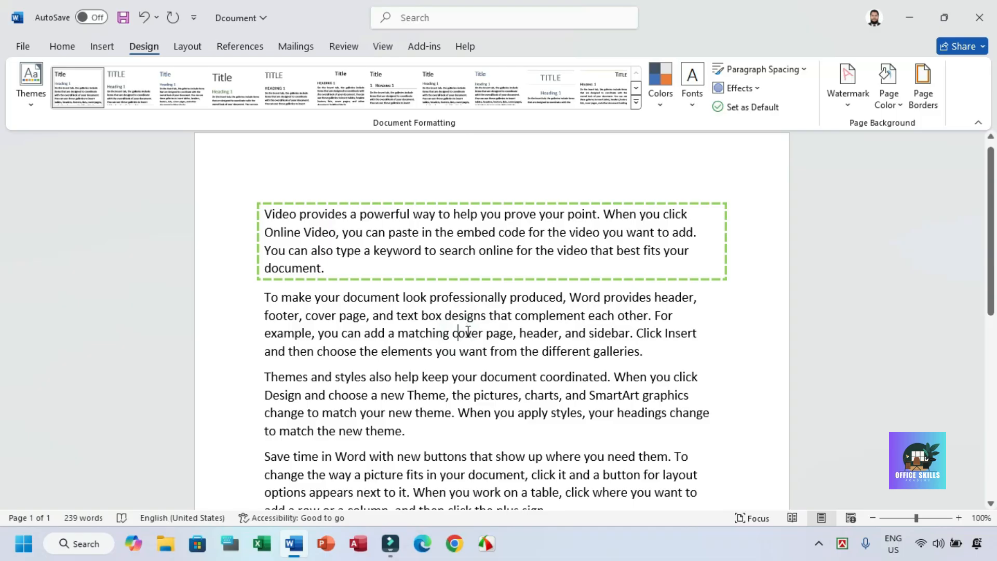
- Undo the green dashed border on the first paragraph and clear the text selection
key("ctrl+z")
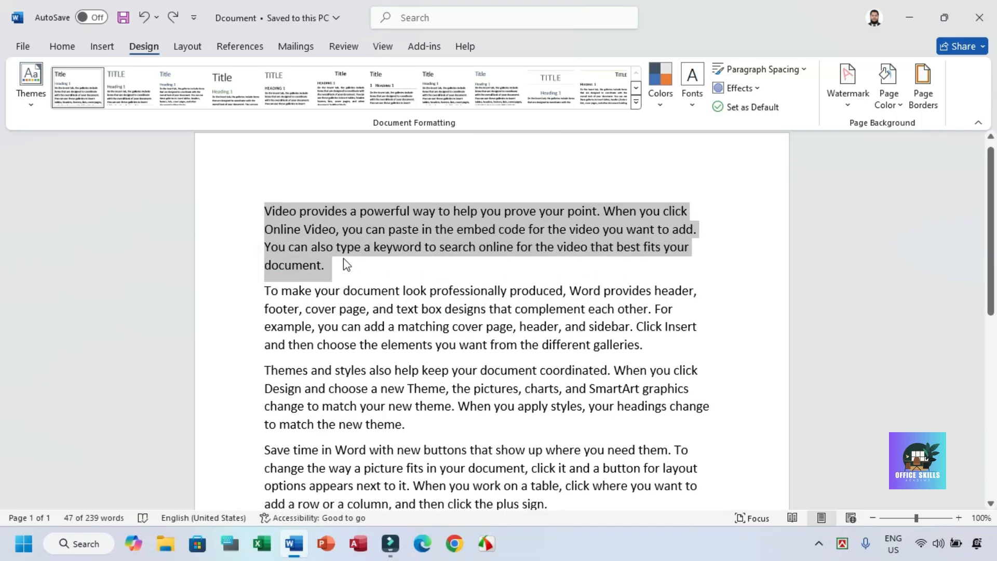
left_click(332, 249)
triple_click(338, 268)
left_click(342, 263)
- Start a page border for the document with the Box setting, moving the dialog clear of the text
left_click(927, 104)
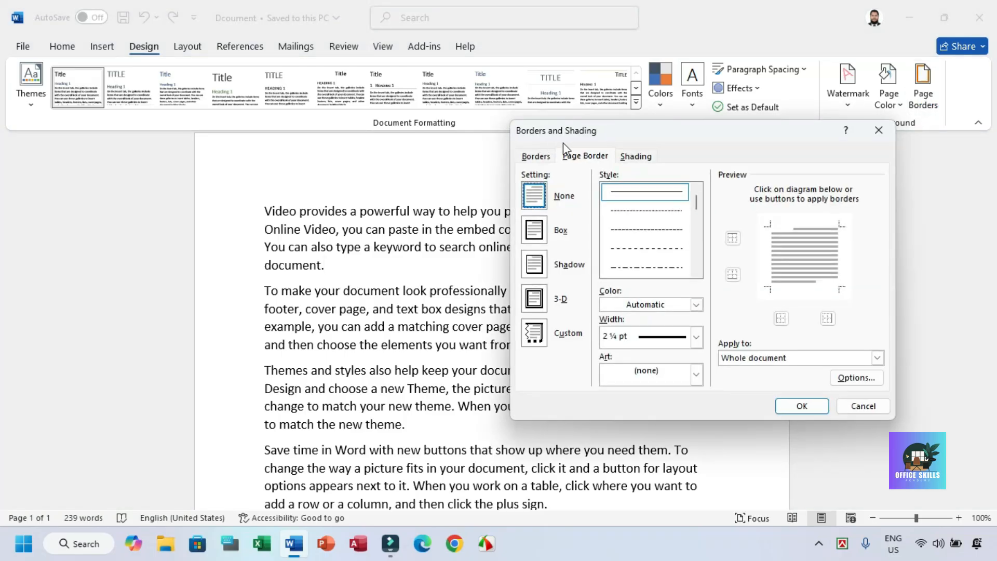
left_click_drag(583, 127, 551, 104)
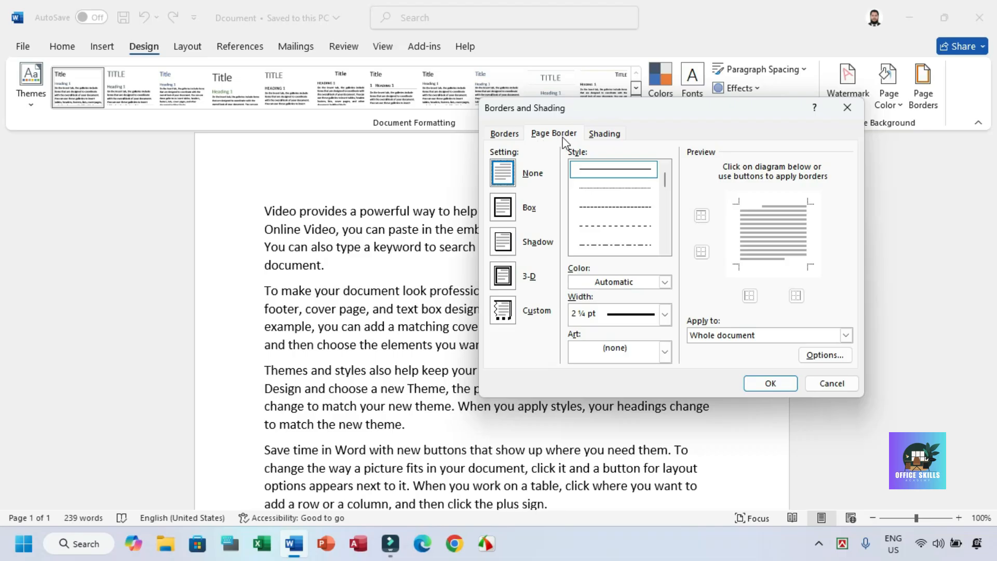
left_click_drag(562, 115, 637, 123)
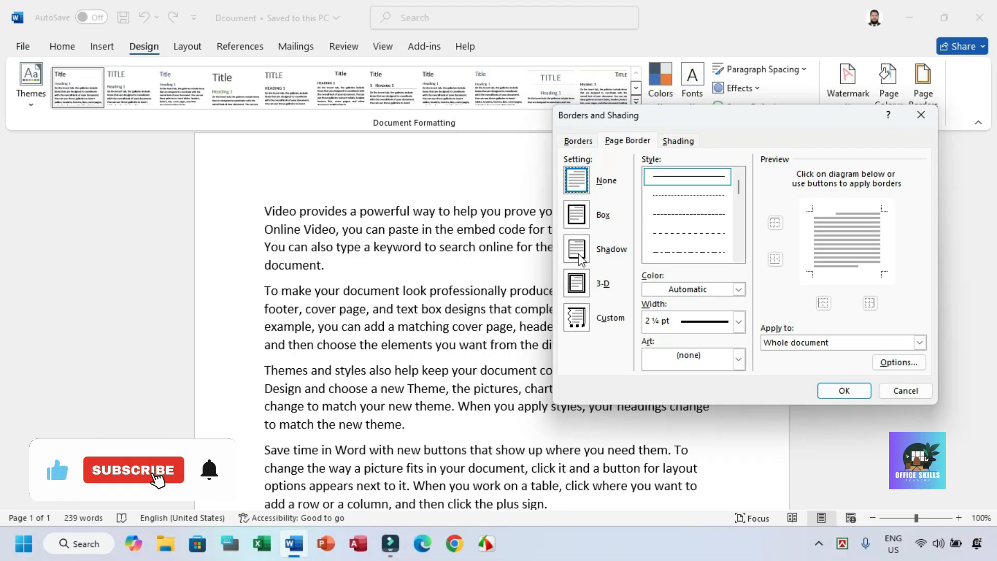
left_click(576, 218)
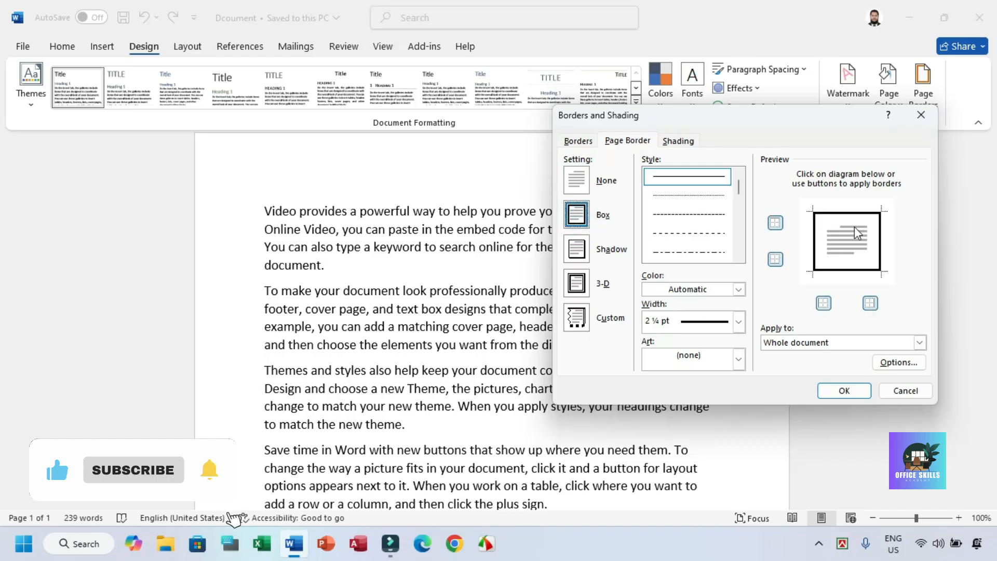
- Try a wide-gap double line for the page border and switch to a closely spaced thick-and-thin line style
scroll(688, 216, "down", 5)
scroll(690, 218, "up", 3)
left_click(686, 253)
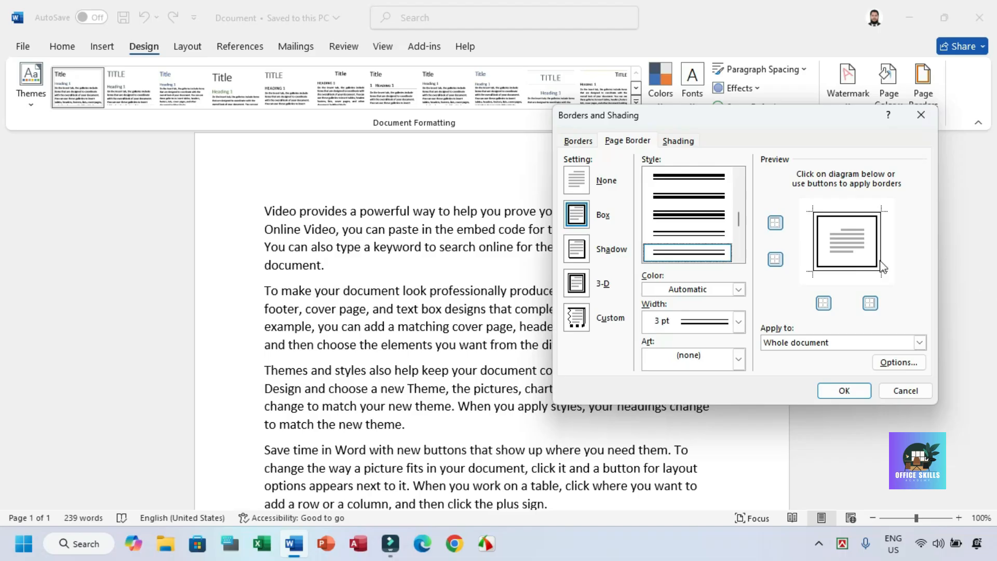
scroll(682, 221, "up", 4)
scroll(682, 223, "down", 2)
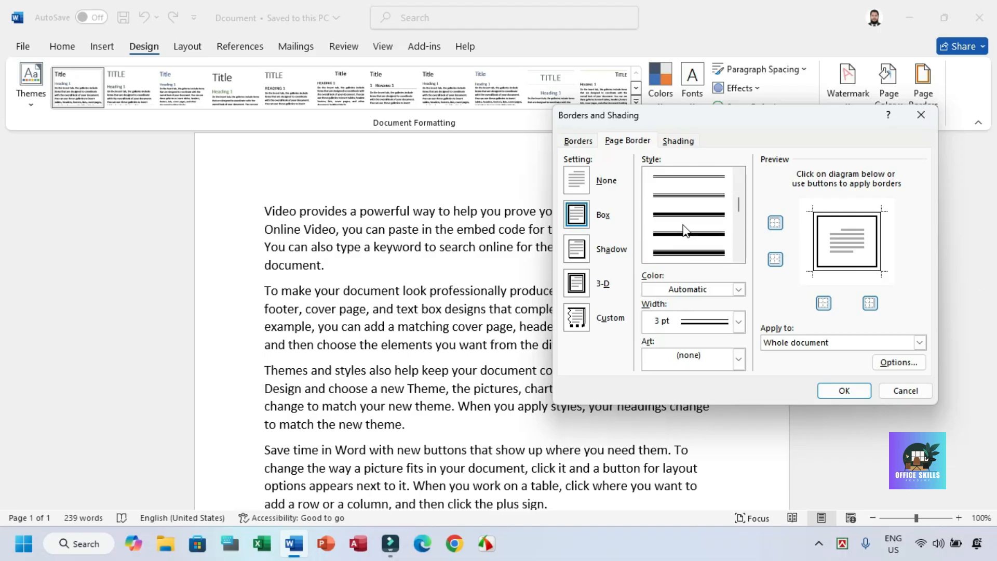
left_click(694, 198)
left_click(692, 217)
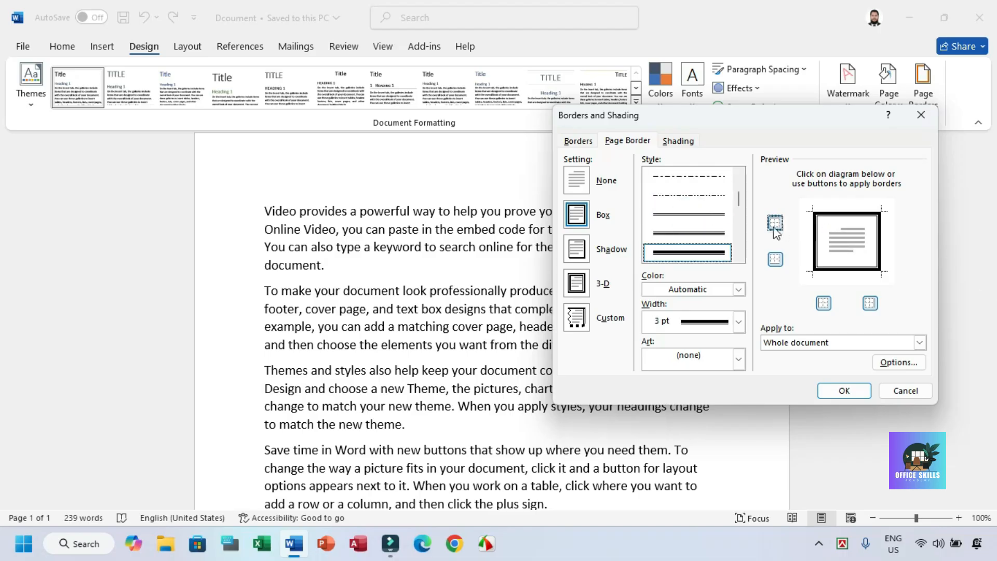
- Give the page border a dark blue color and a width of 2 ¼ pt
left_click(694, 289)
left_click(748, 204)
left_click(684, 319)
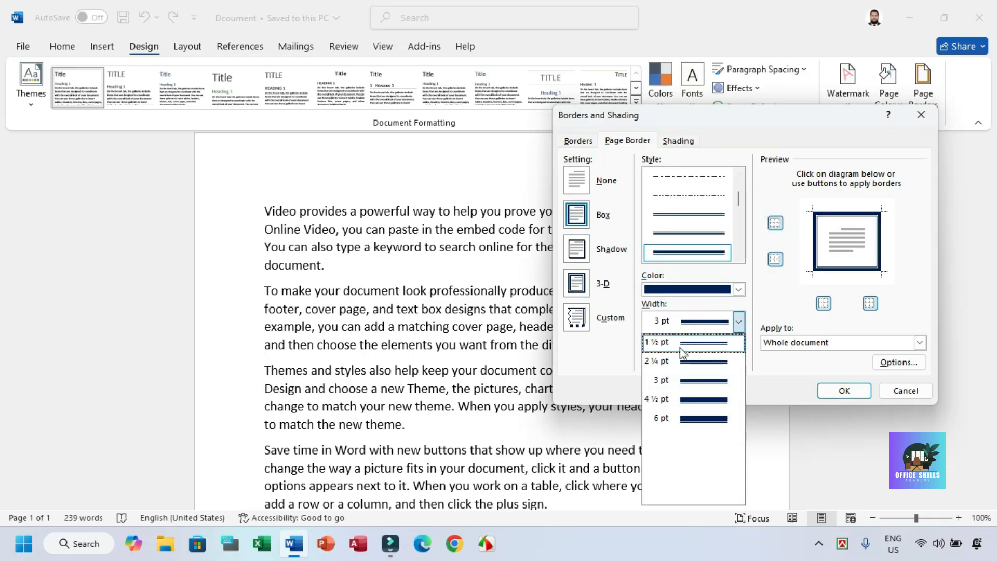
left_click(688, 364)
- Choose the black-outlined yellow star art for the page border and apply it to the whole document
left_click(708, 357)
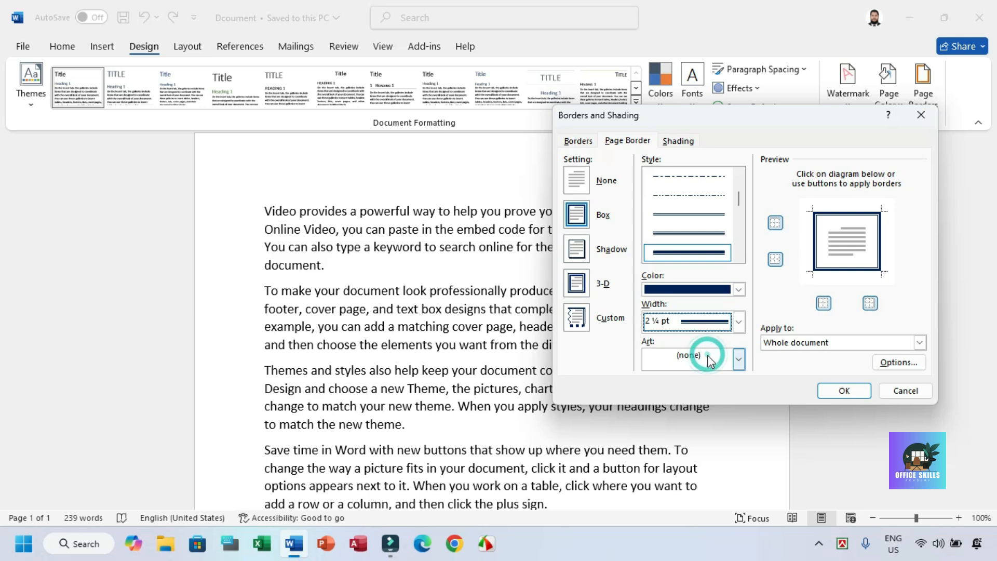
scroll(697, 386, "down", 10)
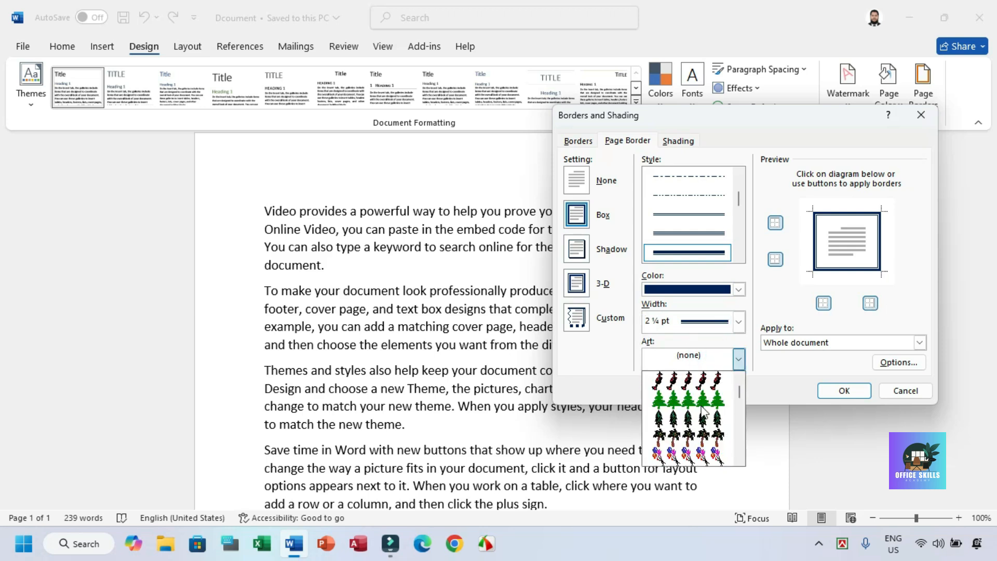
scroll(703, 410, "down", 1)
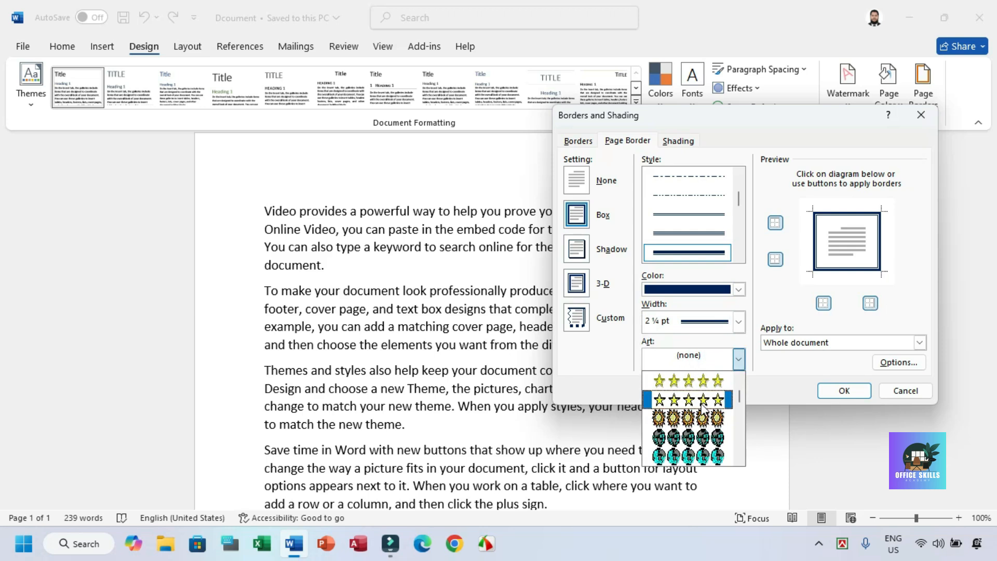
left_click(702, 400)
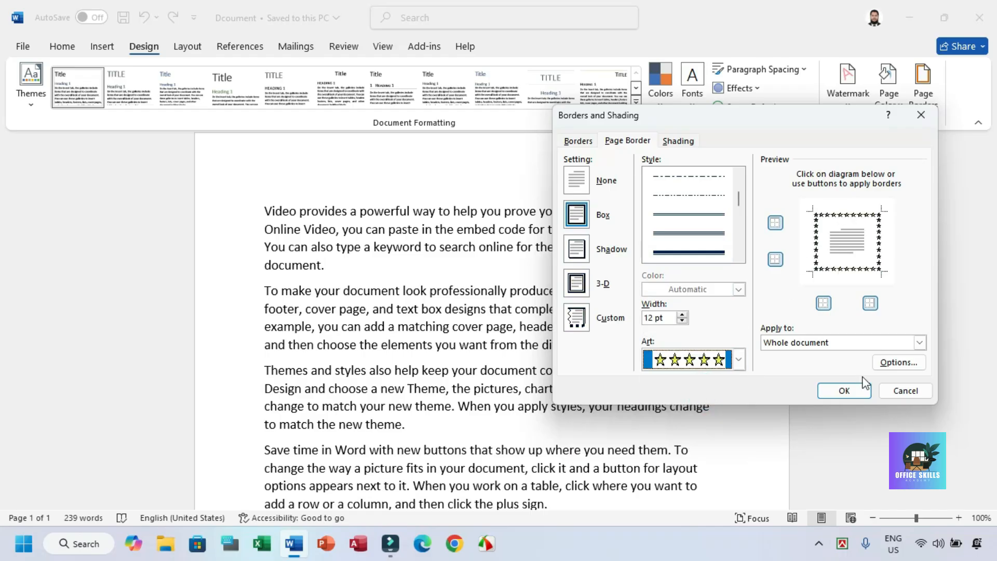
left_click(831, 342)
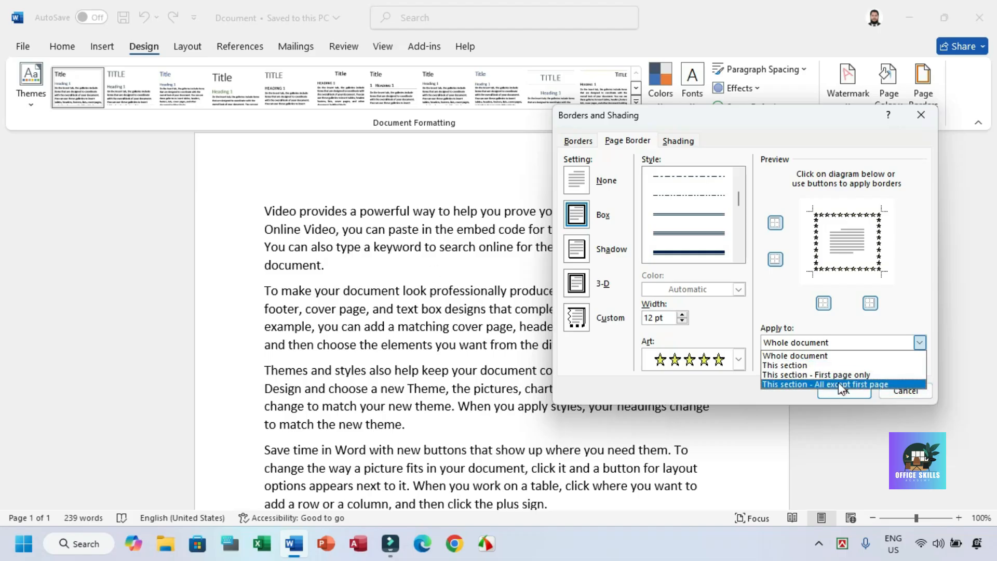
left_click(800, 357)
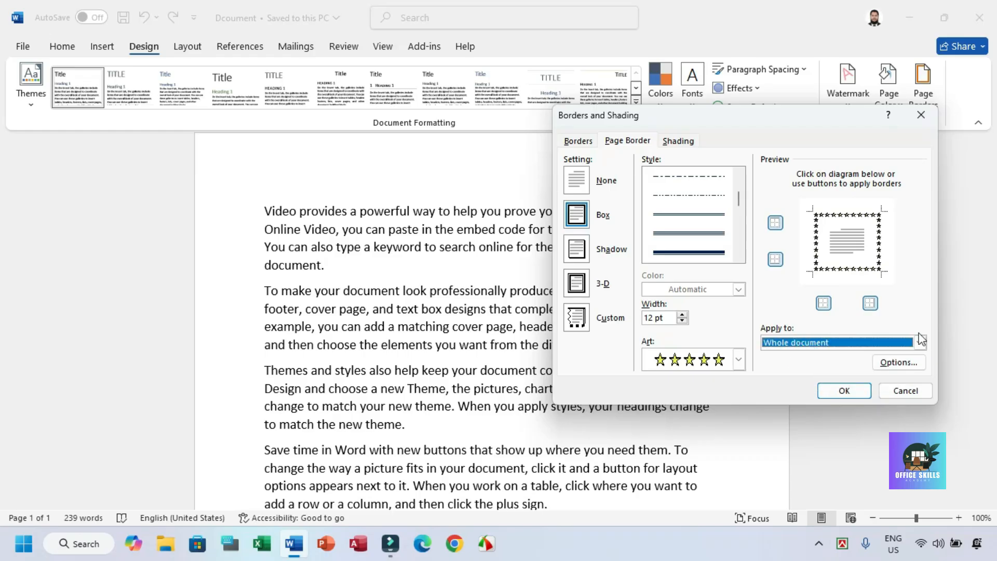
left_click(843, 395)
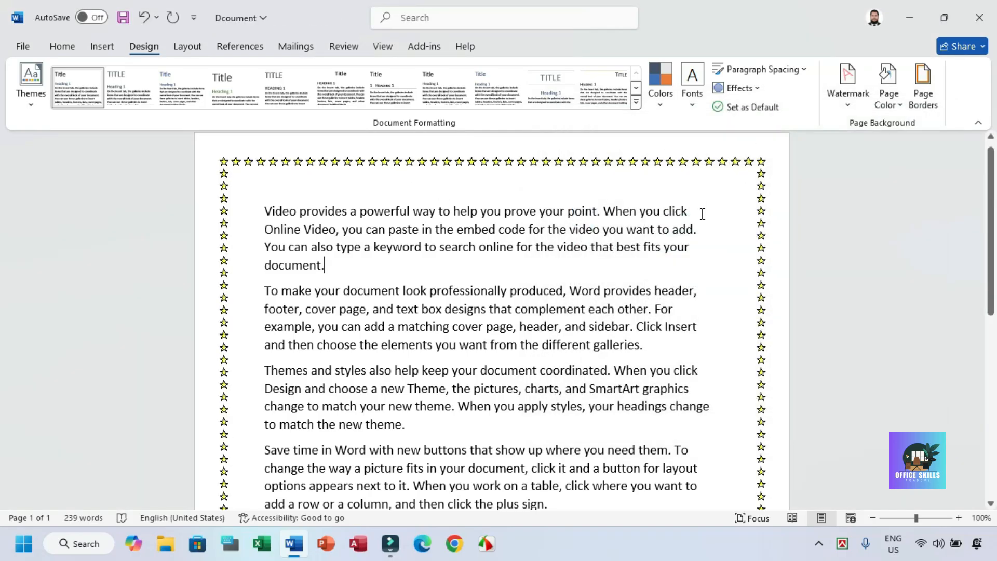
- Insert a page break after the last paragraph and view the border across both pages
scroll(677, 301, "down", 8)
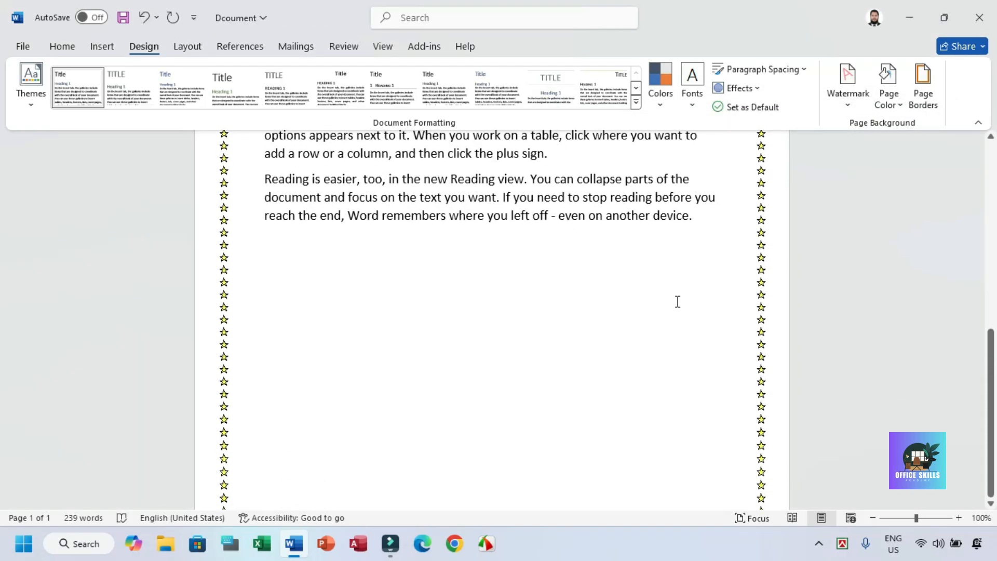
left_click(722, 170)
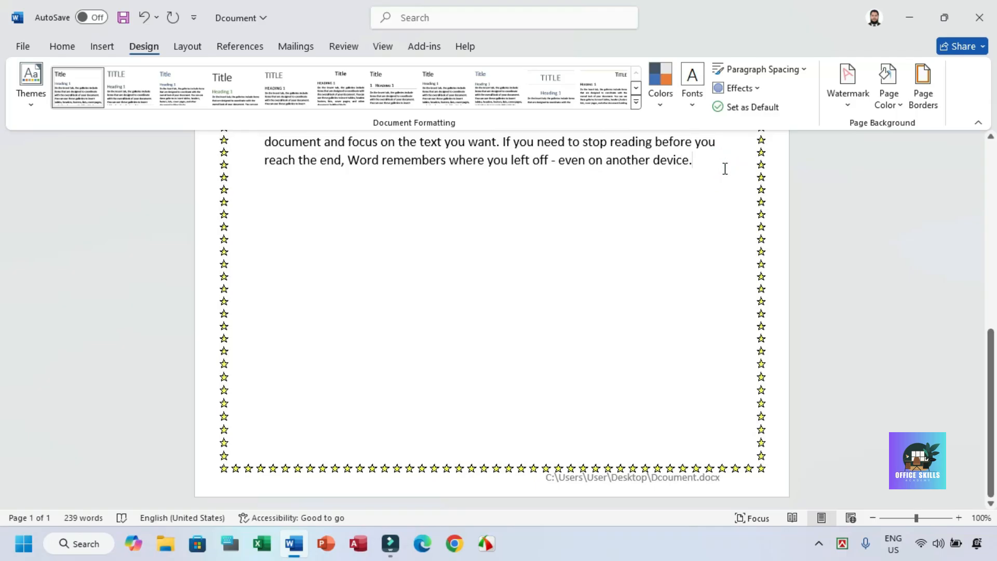
key("ctrl+Return")
scroll(560, 396, "down", 3)
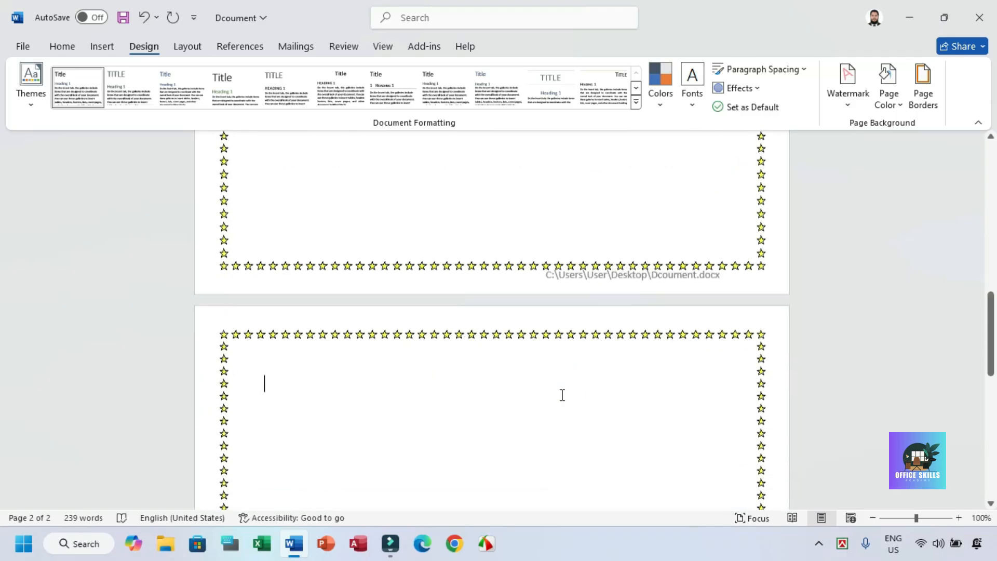
scroll(562, 395, "down", 3)
left_click_drag(991, 317, 991, 151)
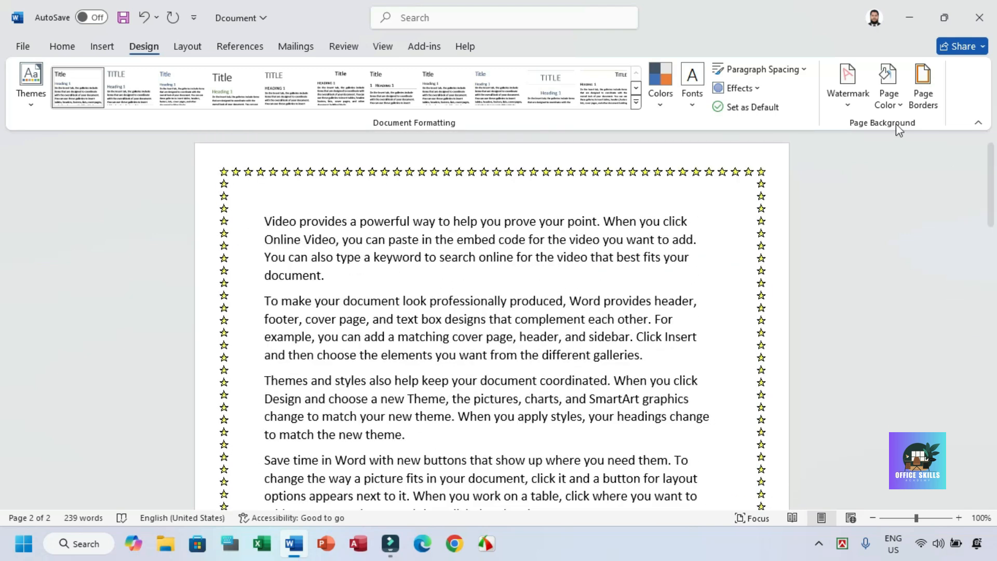
- Change the page border art to the black band with small white leaf motifs
left_click(920, 96)
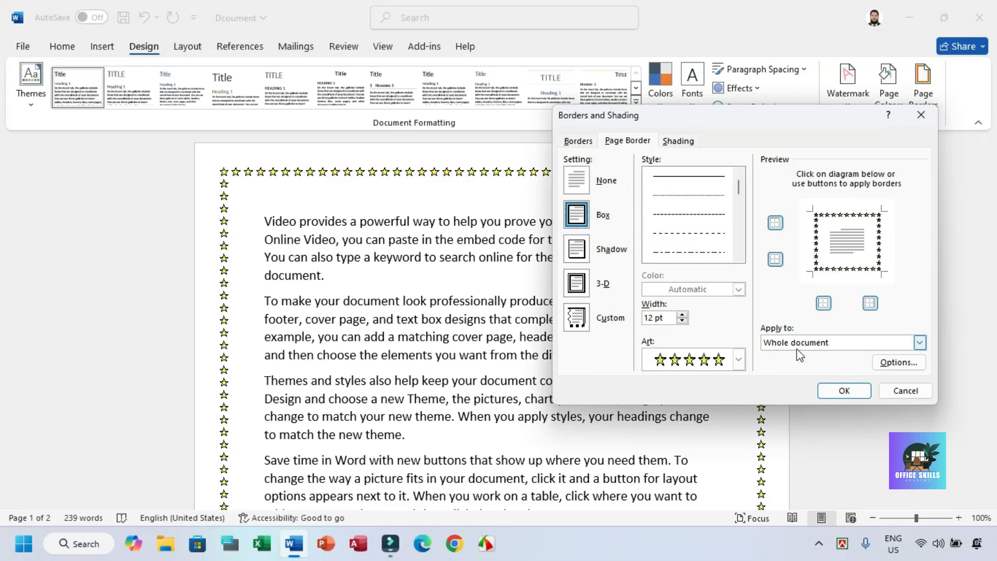
left_click(738, 359)
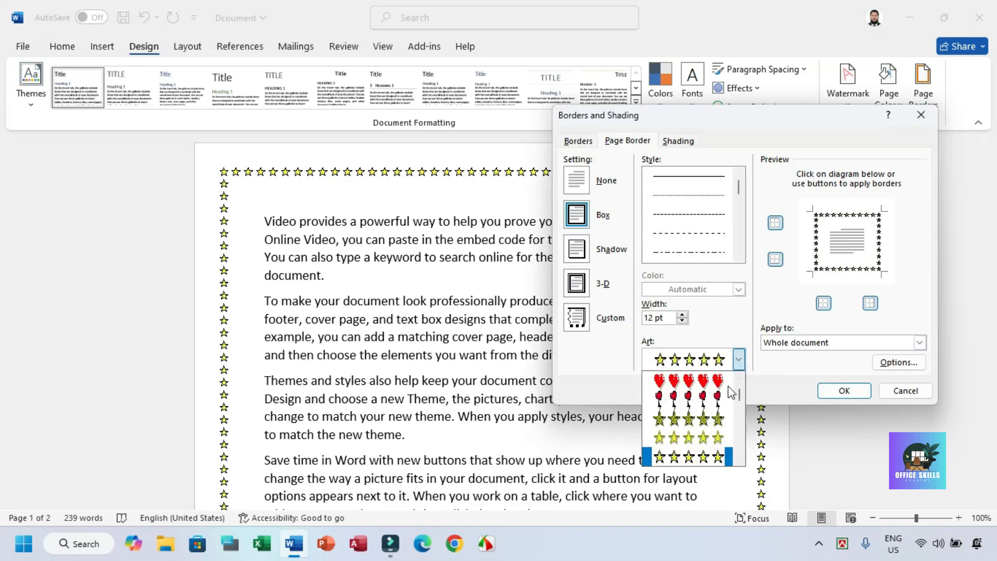
scroll(701, 438, "down", 4)
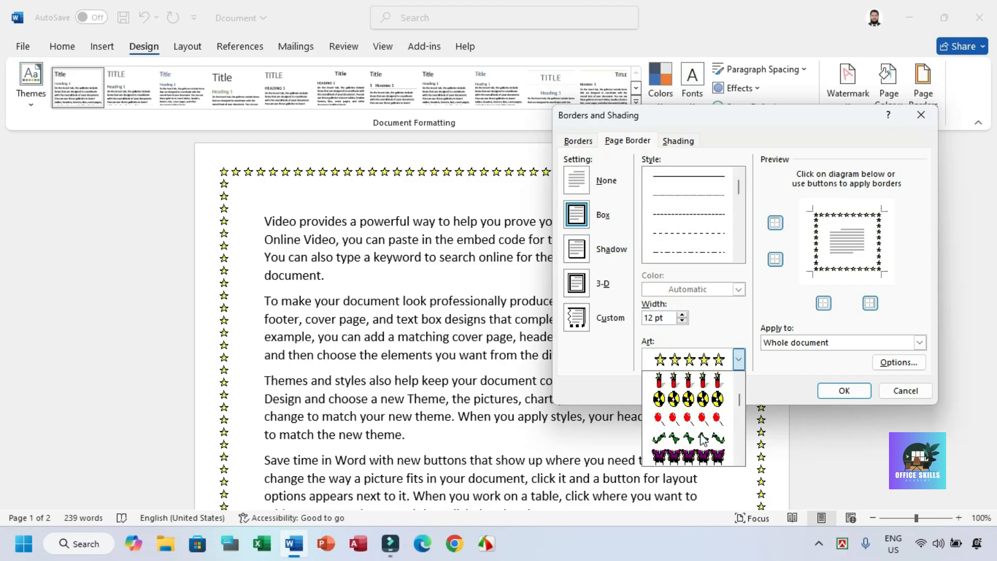
scroll(702, 438, "down", 3)
scroll(702, 439, "down", 1)
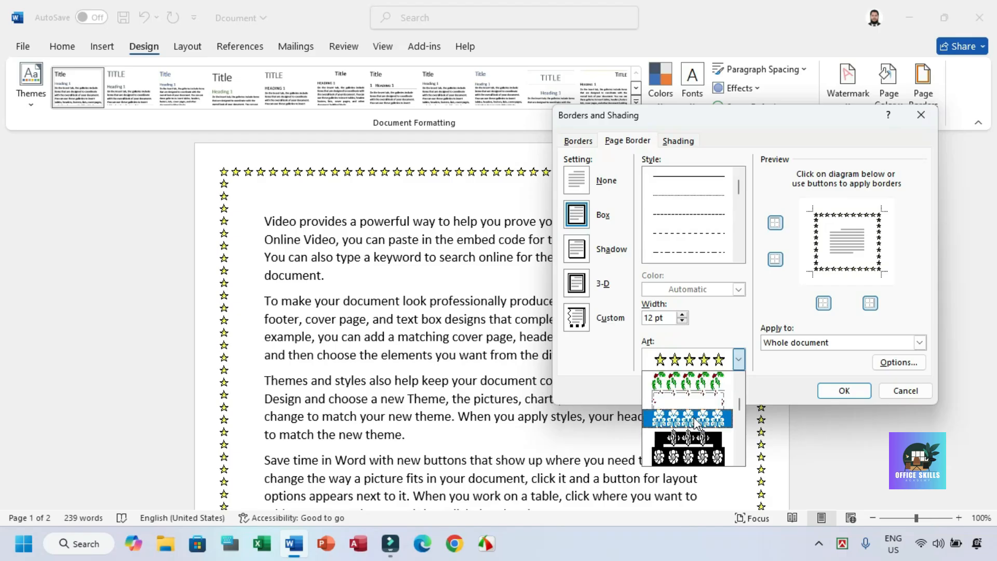
left_click(700, 442)
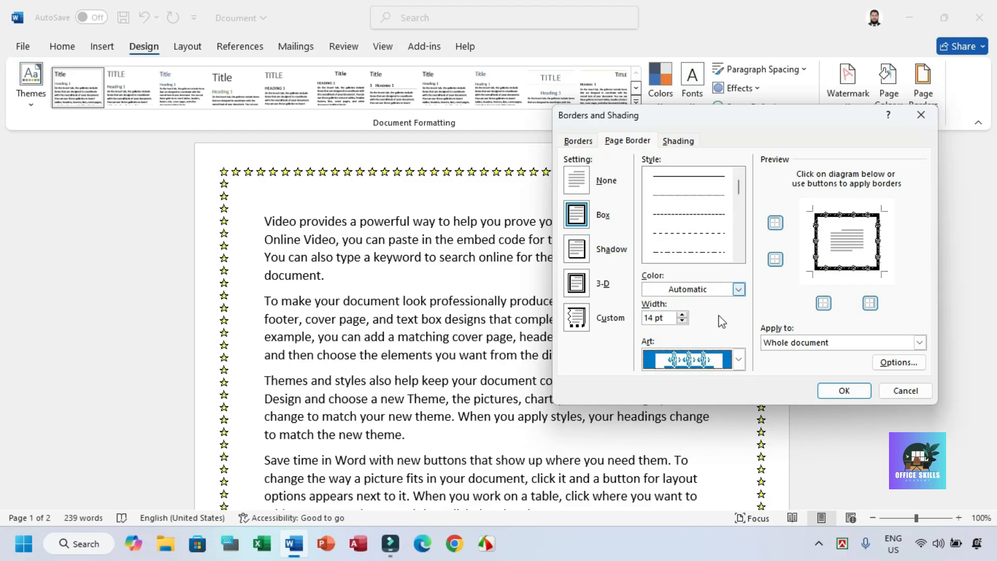
- Set the black band border's width to 5 pt and apply it to the whole document
left_click(681, 320)
left_click(681, 320)
left_click(681, 321)
left_click(681, 321)
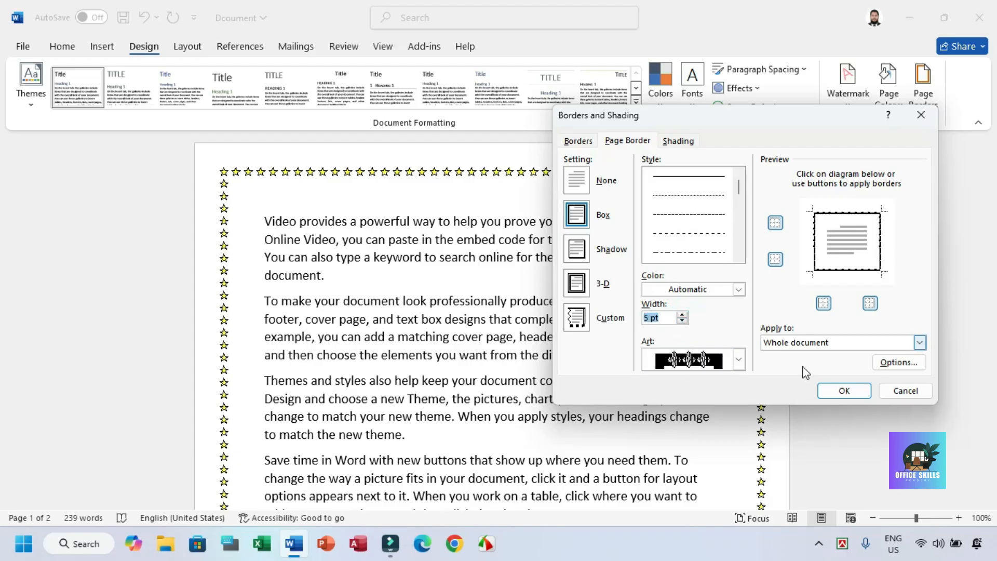
left_click(845, 394)
scroll(445, 300, "up", 10)
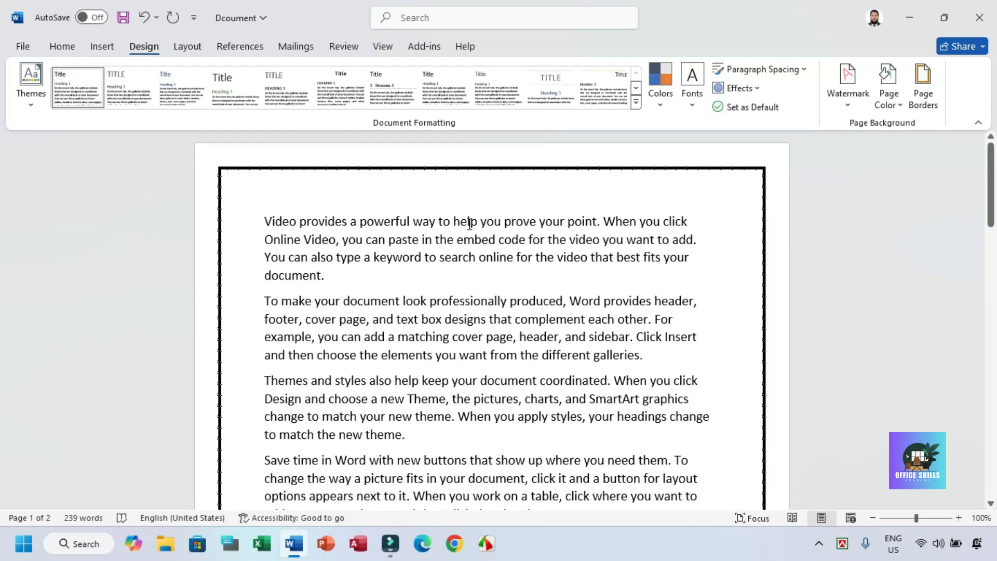
left_click_drag(991, 187, 992, 161)
scroll(553, 258, "up", 1)
- Replace the page border art with the black leafy flower pattern and apply it to the whole document
left_click(920, 83)
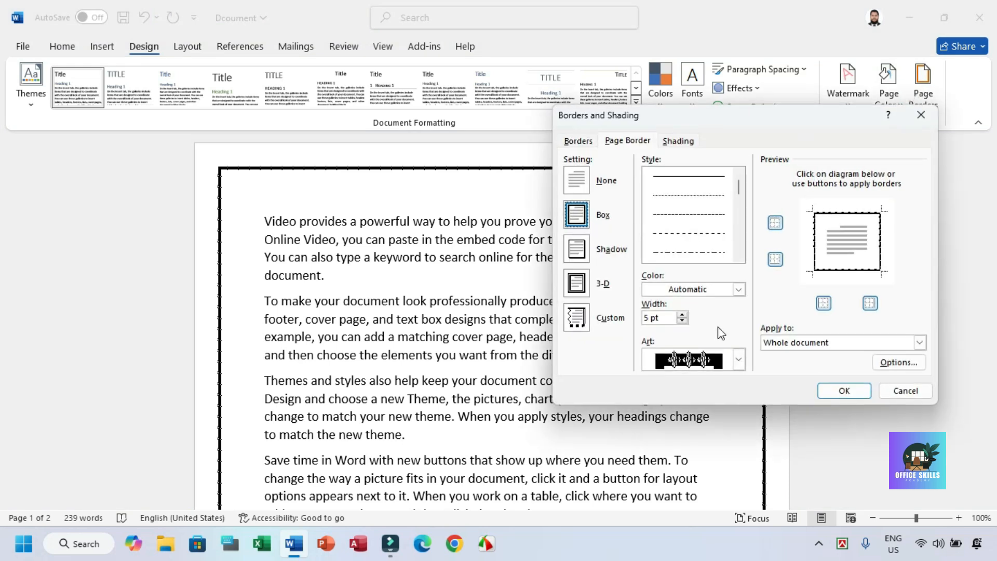
left_click(738, 358)
scroll(696, 415, "down", 3)
scroll(709, 422, "down", 5)
left_click(705, 419)
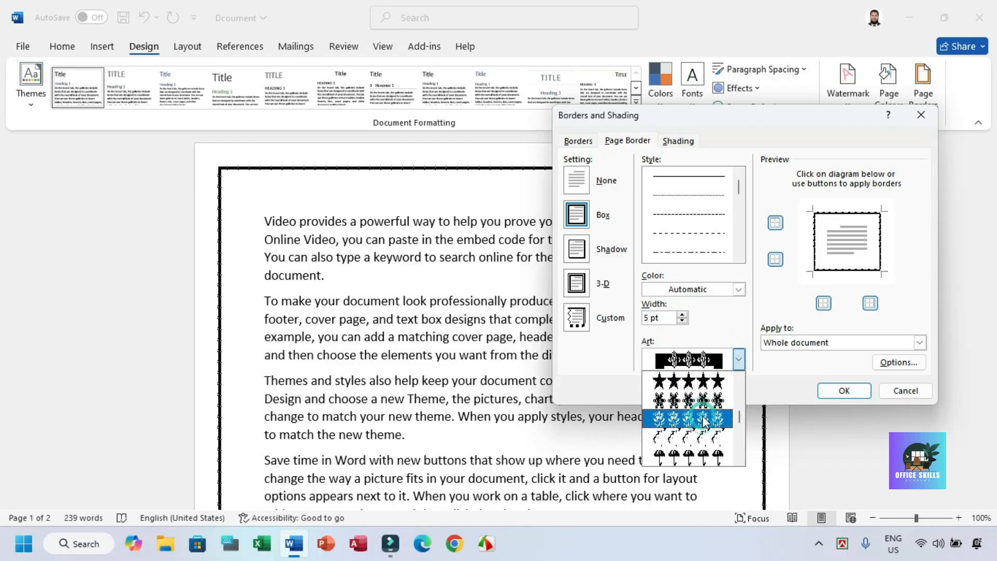
left_click(851, 392)
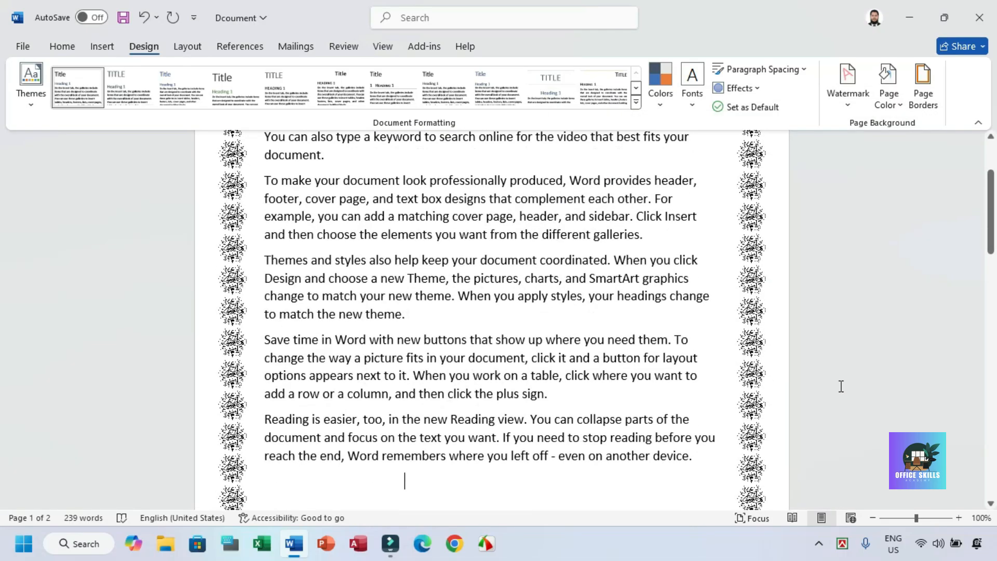
- Set the flower page border's width to 10 pt and apply it
left_click(923, 83)
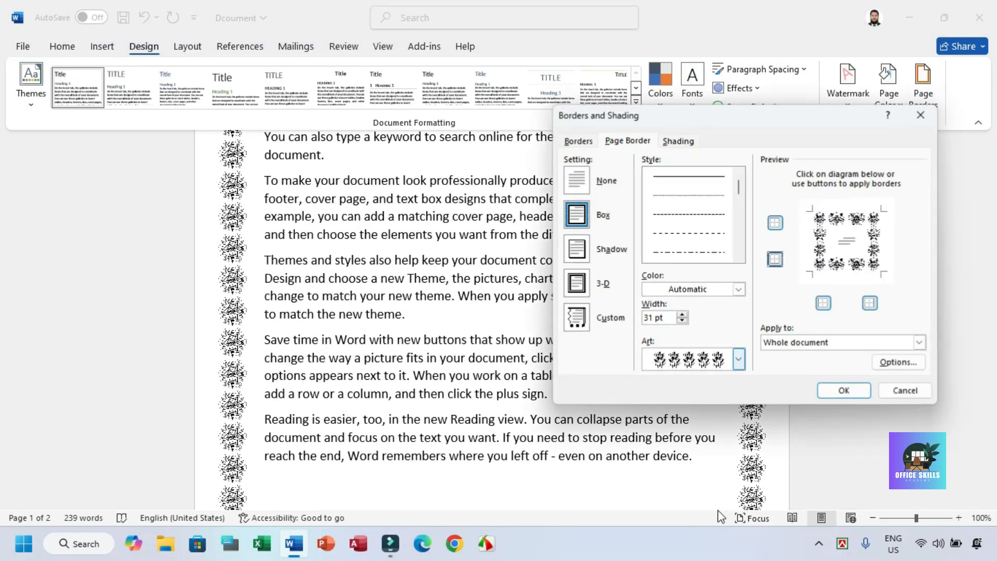
triple_click(667, 319)
type("10")
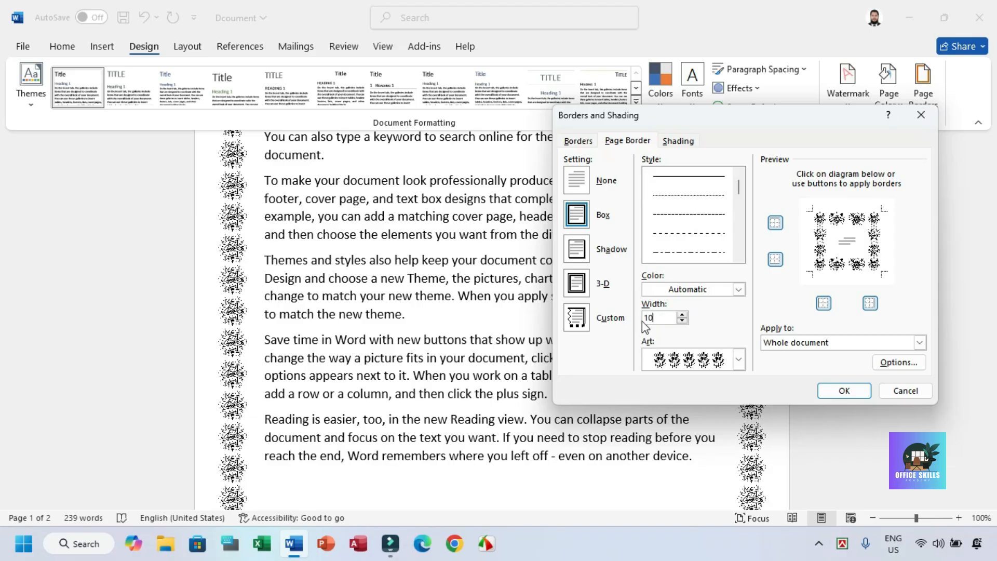
left_click(825, 393)
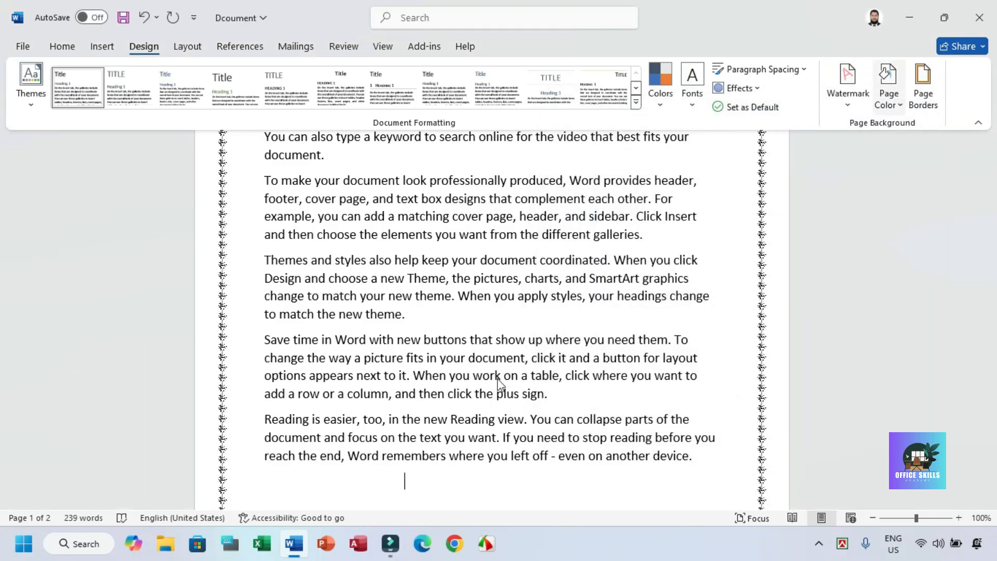
scroll(608, 273, "up", 3)
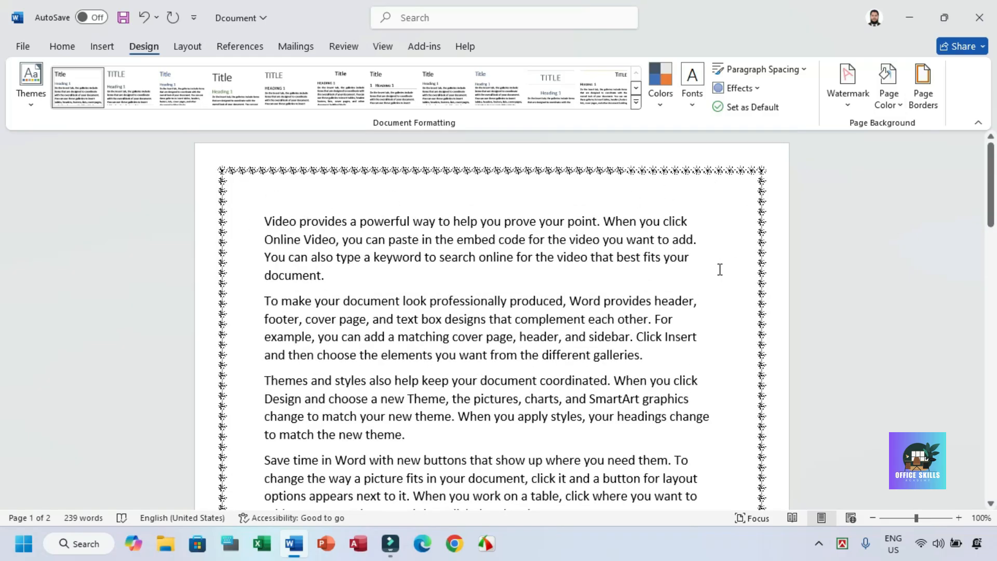
- Examine the shading settings for the first paragraph and return to the page border settings
left_click(431, 266)
left_click(923, 89)
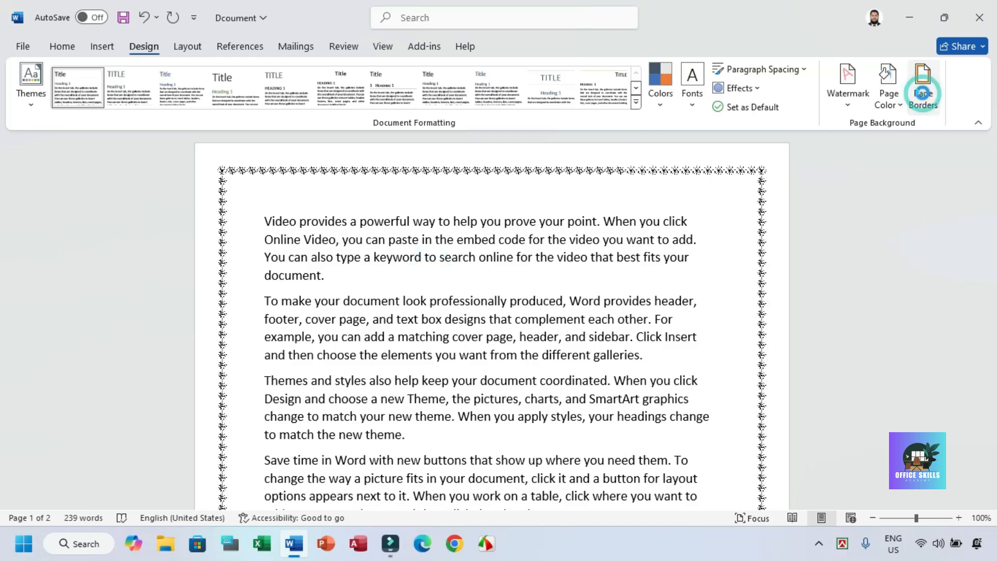
left_click(674, 142)
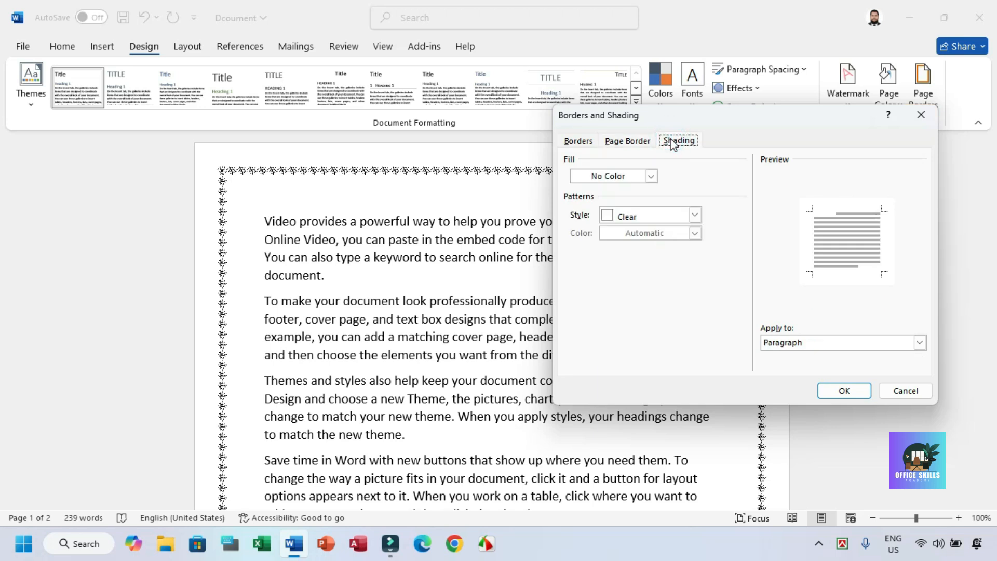
left_click(642, 145)
left_click(889, 364)
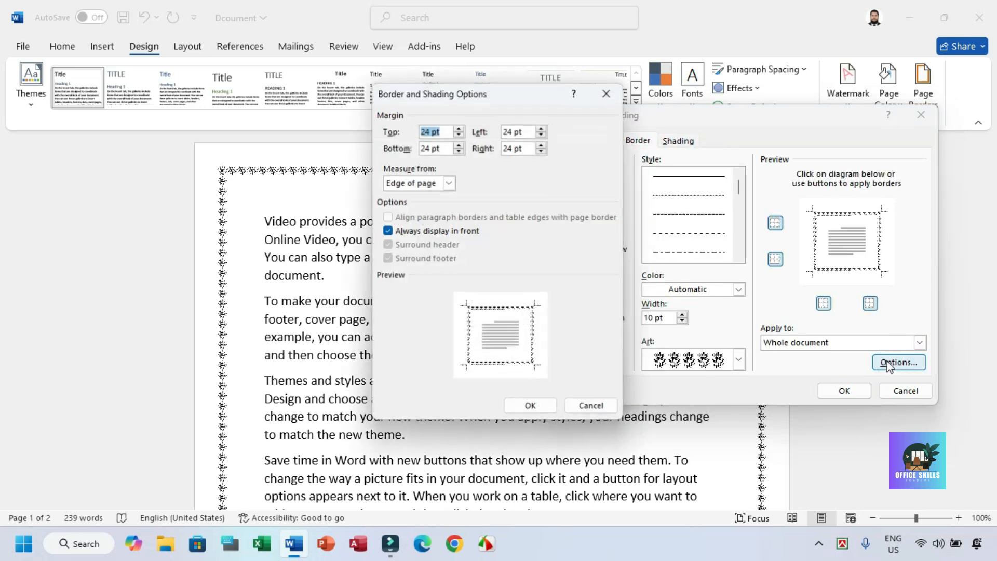
left_click_drag(453, 102, 299, 134)
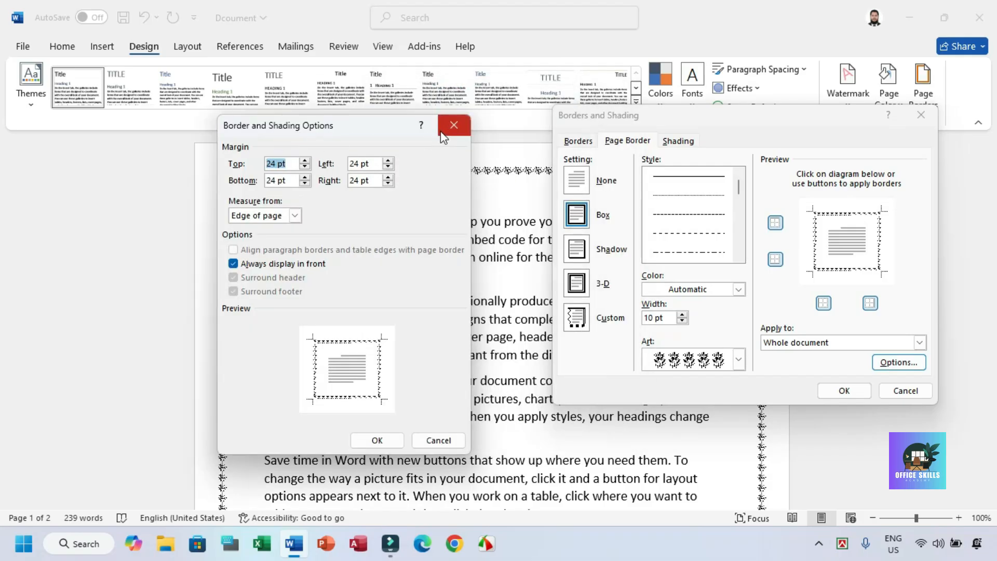
left_click_drag(337, 127, 378, 146)
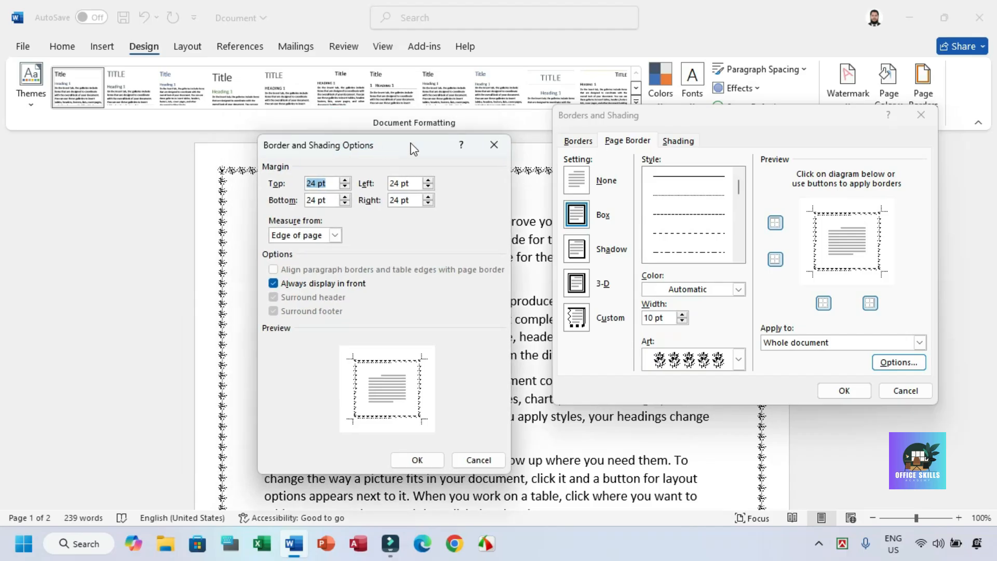
left_click(487, 150)
- Set the page border's top and bottom margins to 10 pt, measured from the edge of the page, and apply them
left_click(894, 360)
left_click_drag(363, 143, 654, 184)
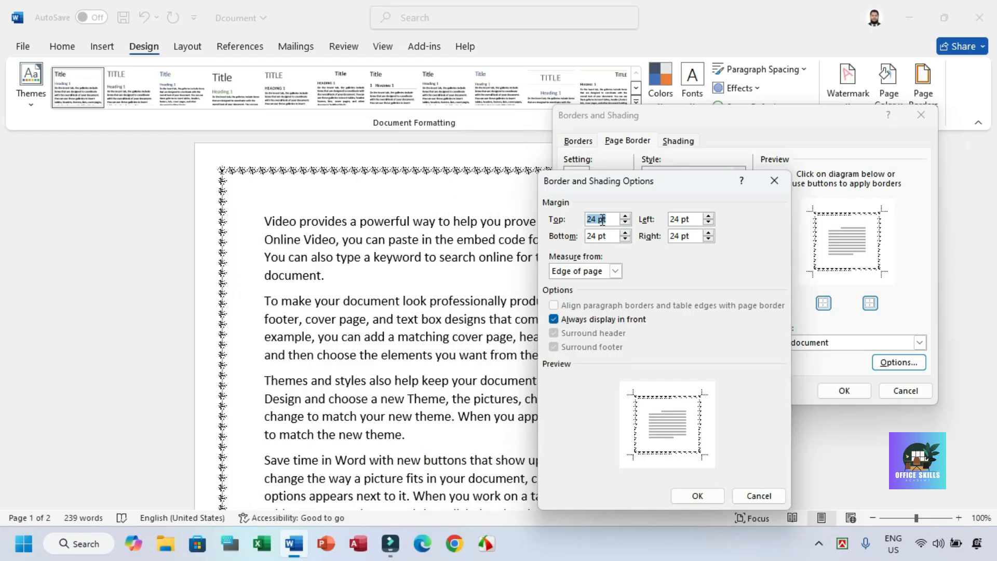
type("10")
key("Tab")
type("10")
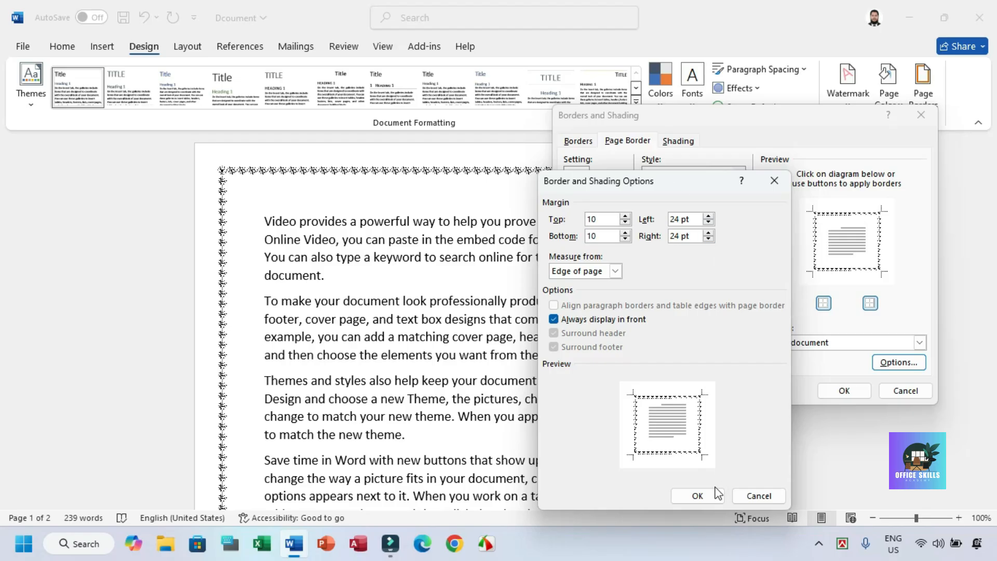
left_click(697, 495)
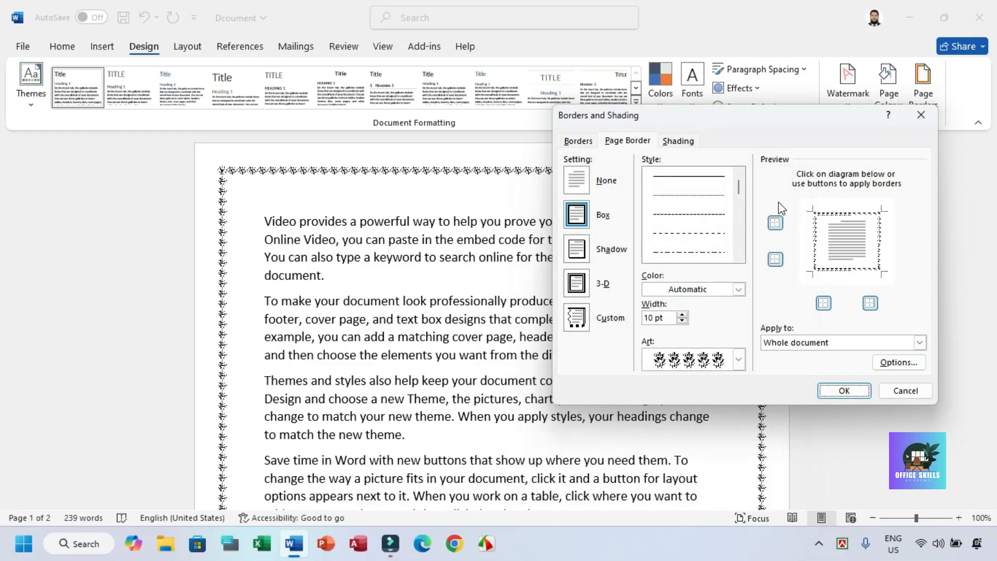
left_click(841, 390)
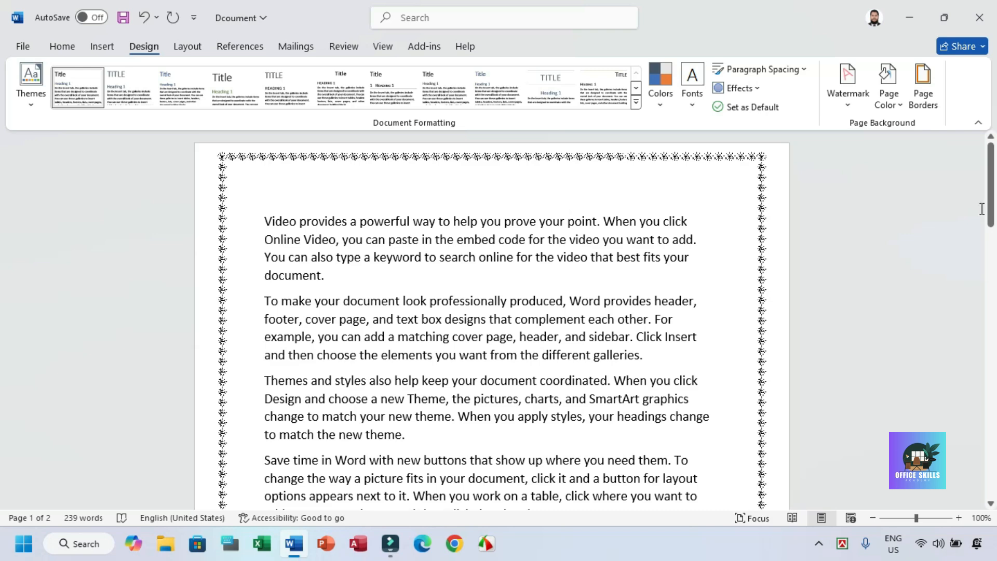
- Set the page border's left and right margins to 10 pt, measured from the edge of the page, and apply them
left_click_drag(989, 205, 992, 156)
left_click(921, 85)
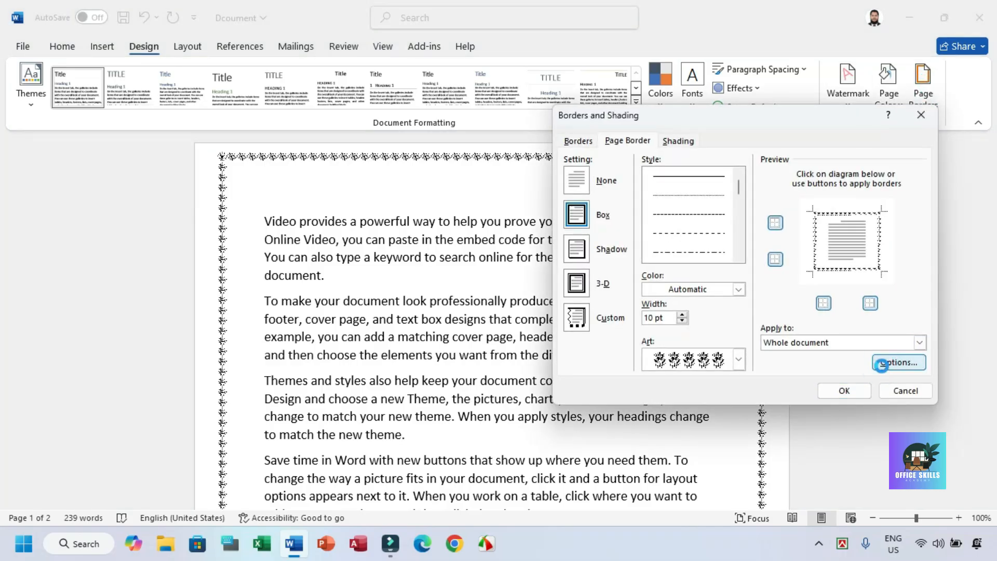
left_click(889, 362)
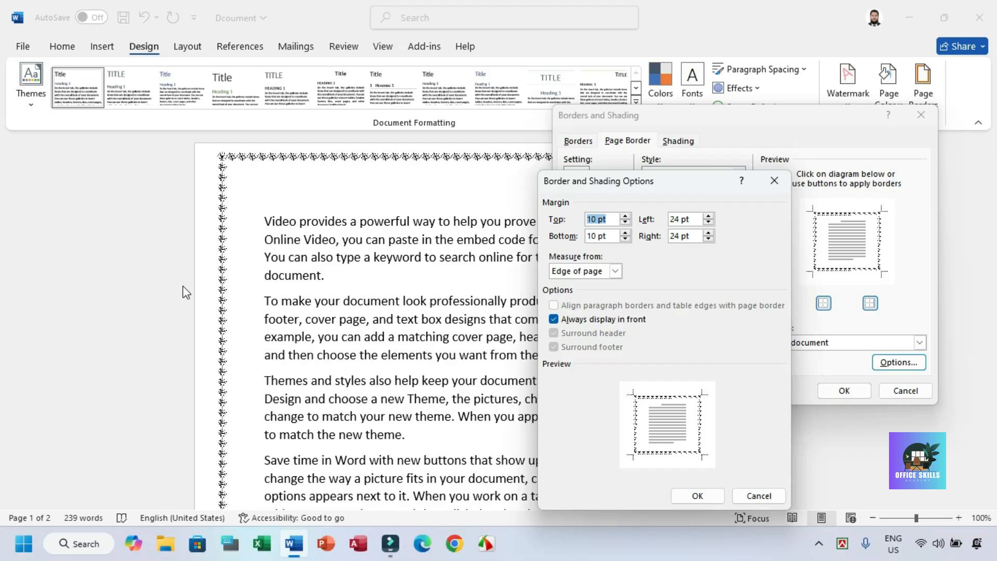
left_click_drag(698, 219, 623, 214)
type("10")
key("Tab")
type("10")
left_click(697, 495)
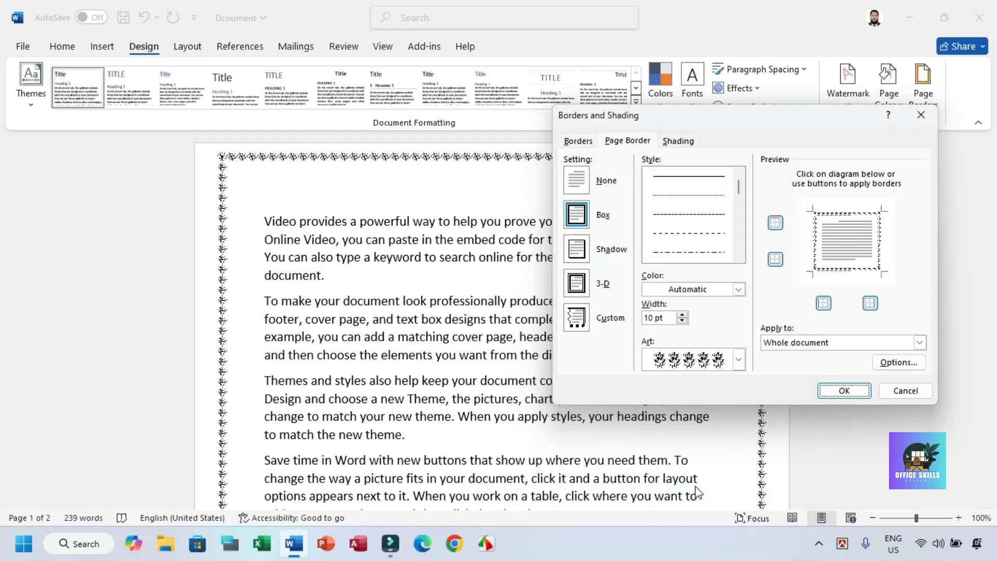
left_click(844, 390)
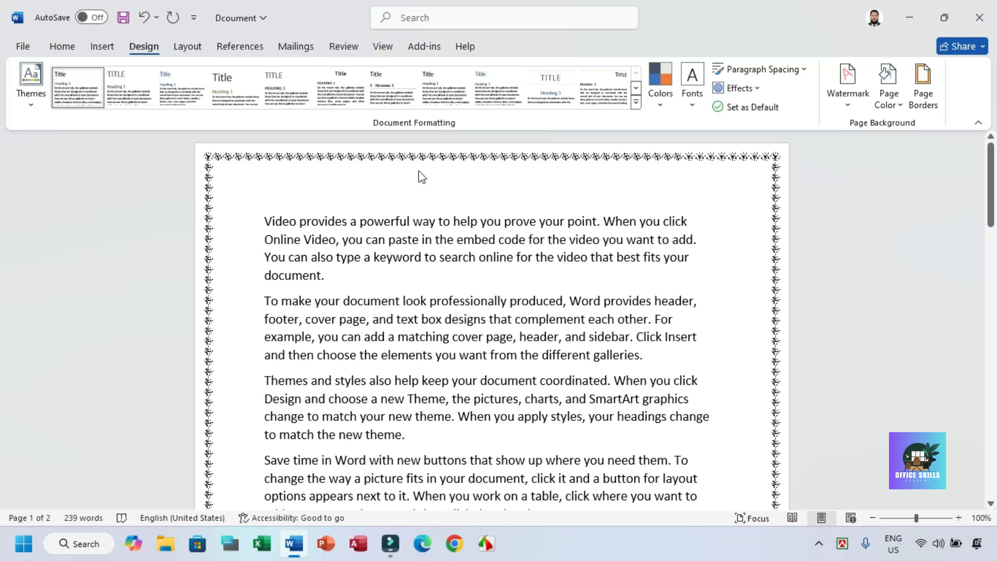
scroll(688, 312, "down", 5)
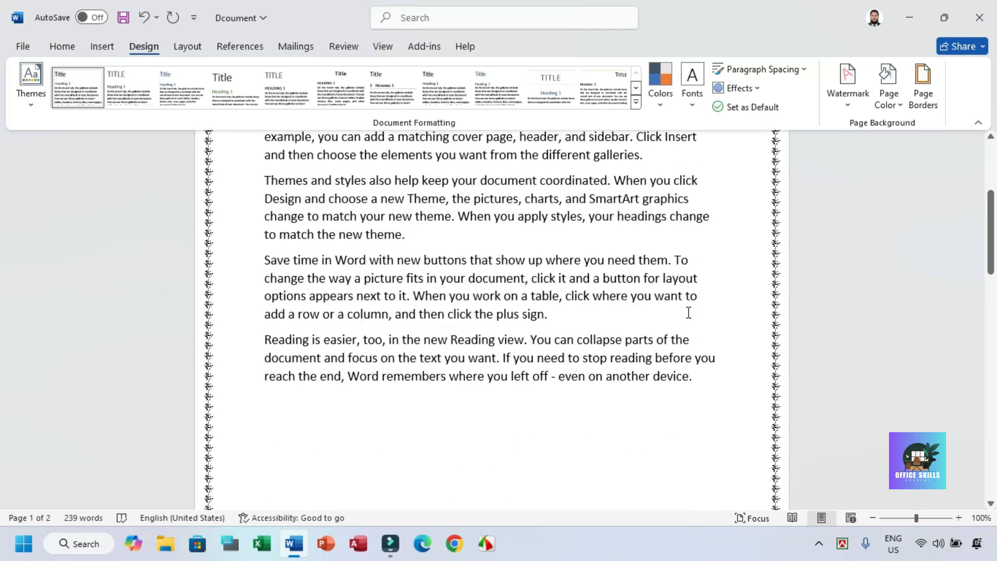
scroll(268, 470, "down", 3)
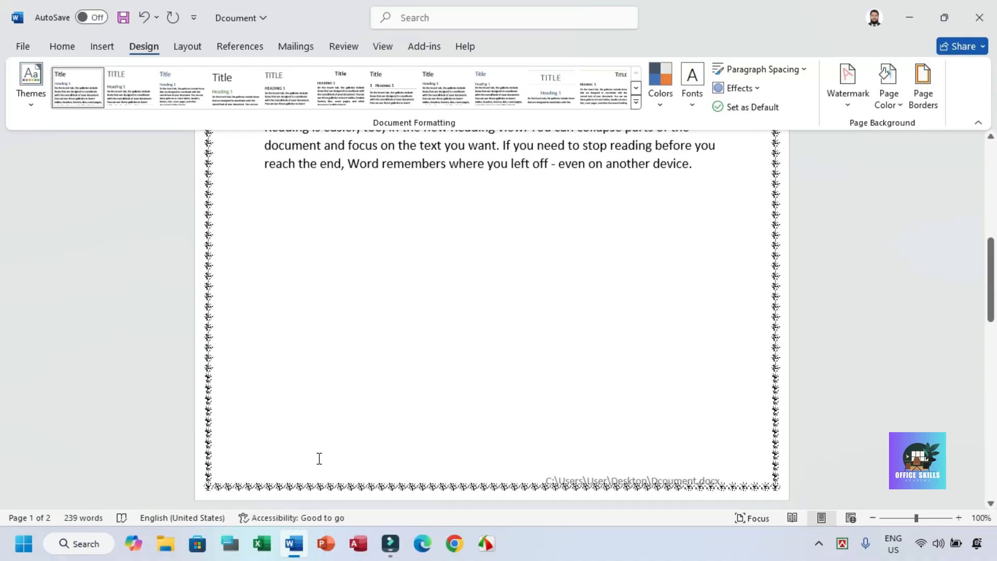
scroll(369, 461, "up", 8)
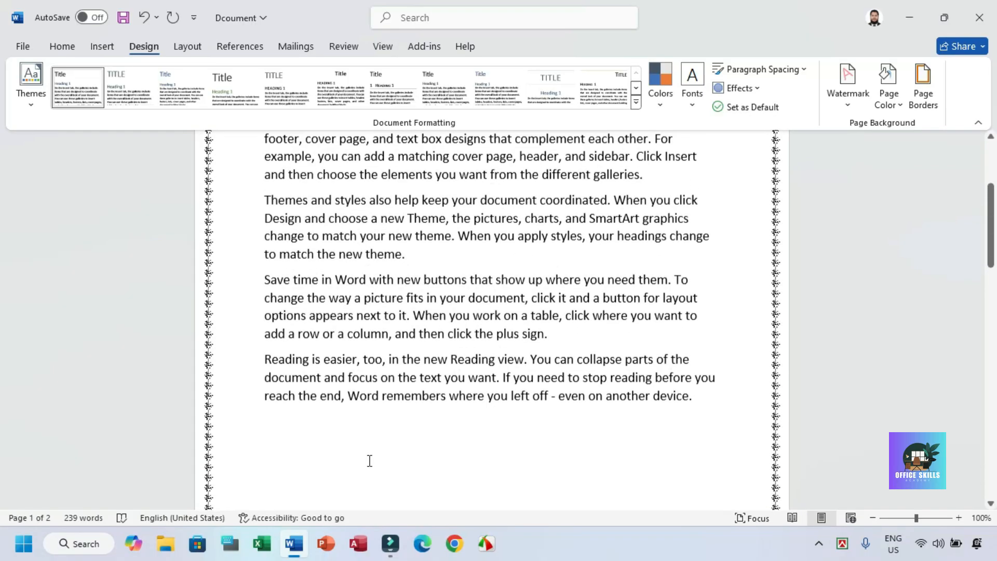
- Review the page border's margin options and close them
left_click(923, 86)
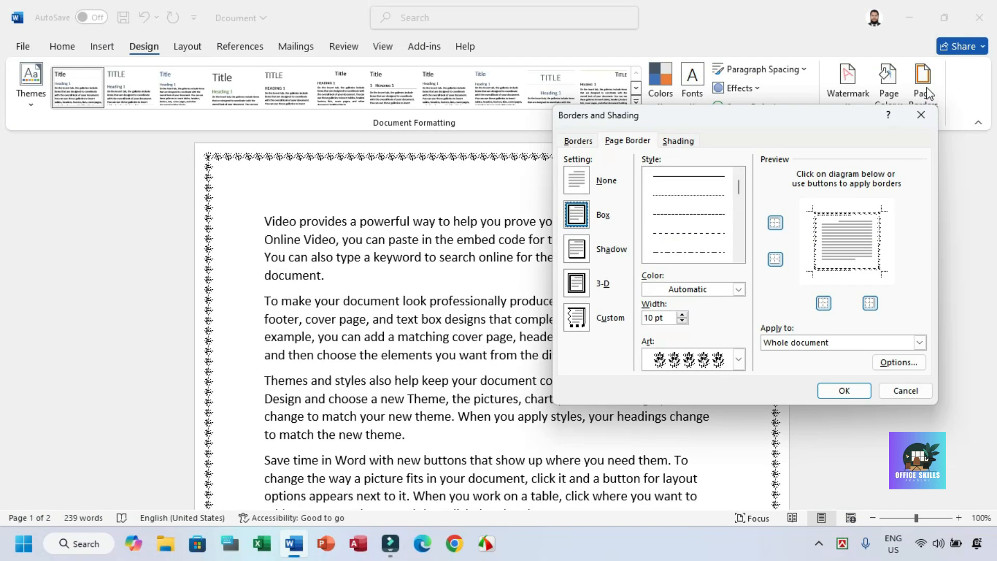
left_click(887, 361)
left_click_drag(596, 182, 668, 179)
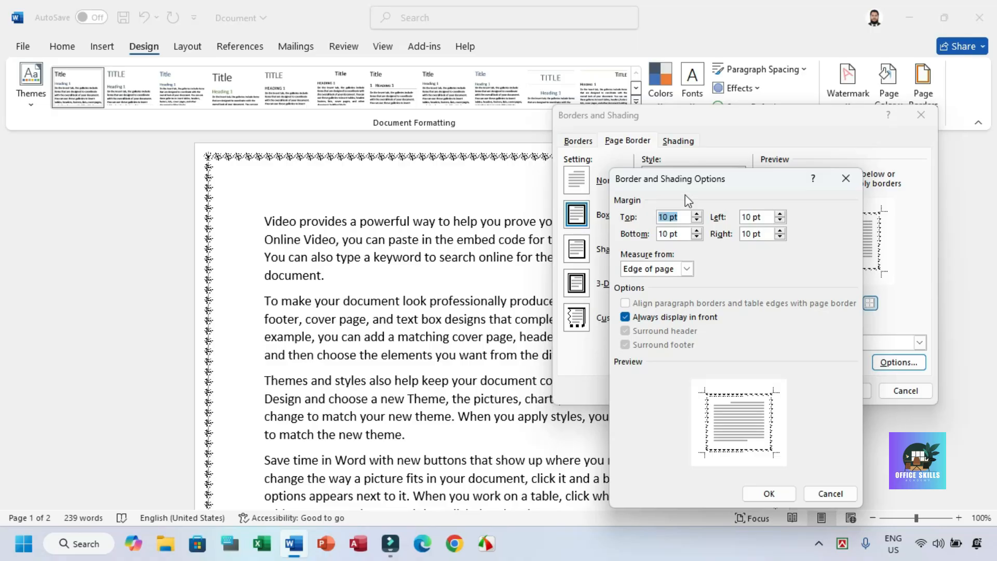
left_click(845, 178)
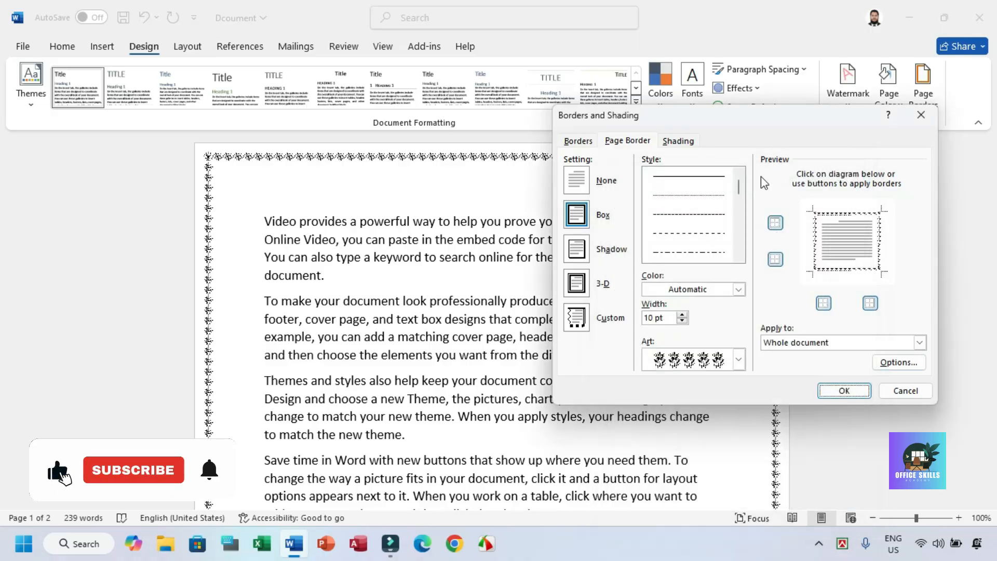
- Shade the first paragraph with the light blue-gray theme fill, keep the Clear pattern style, and apply it
left_click(679, 142)
left_click(650, 176)
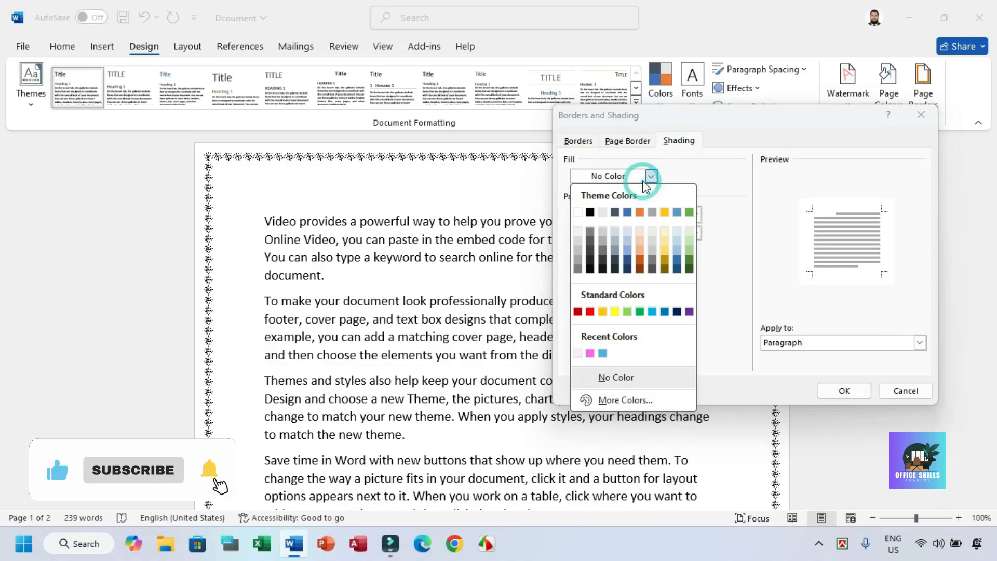
left_click(627, 212)
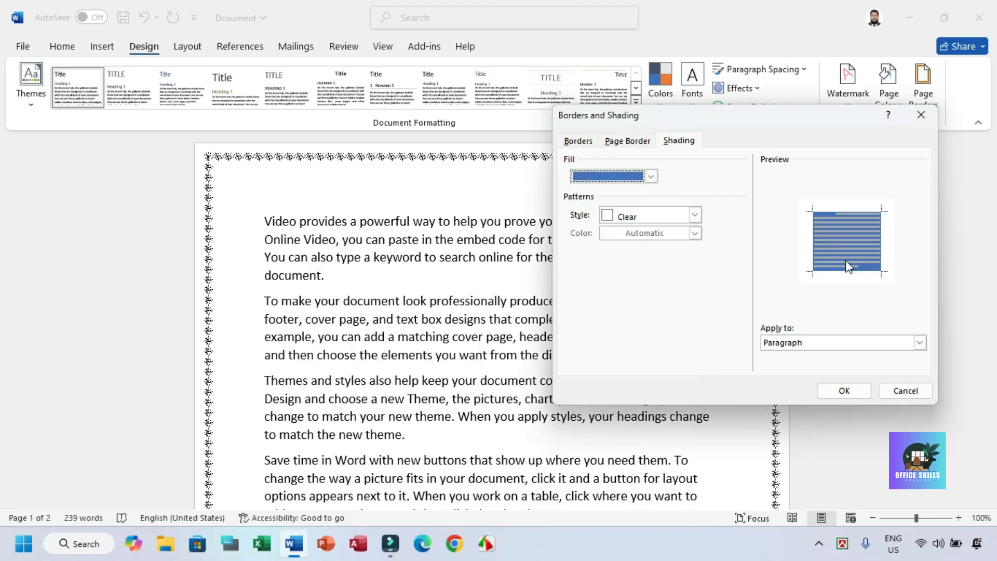
left_click(651, 176)
left_click(614, 232)
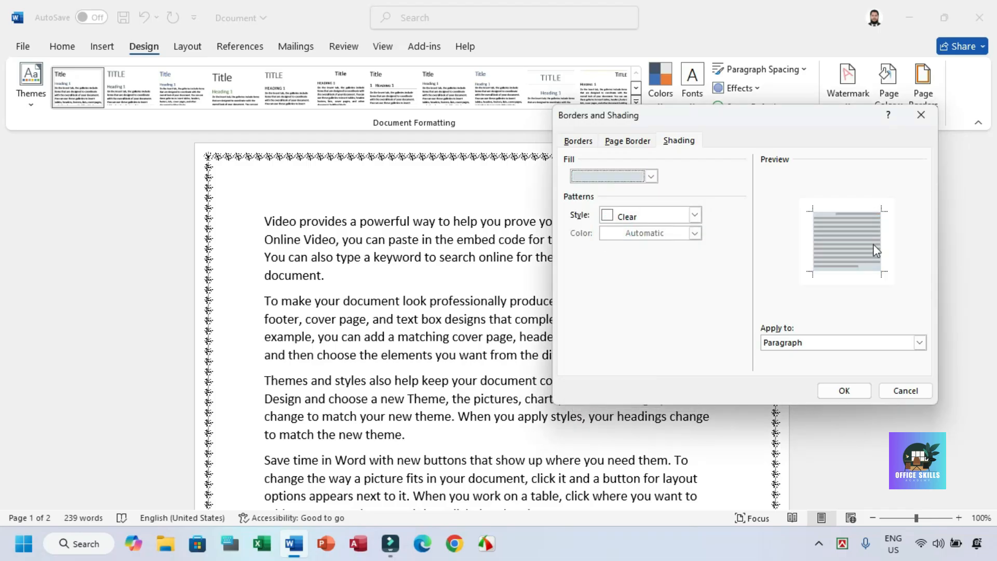
left_click(658, 217)
left_click(658, 217)
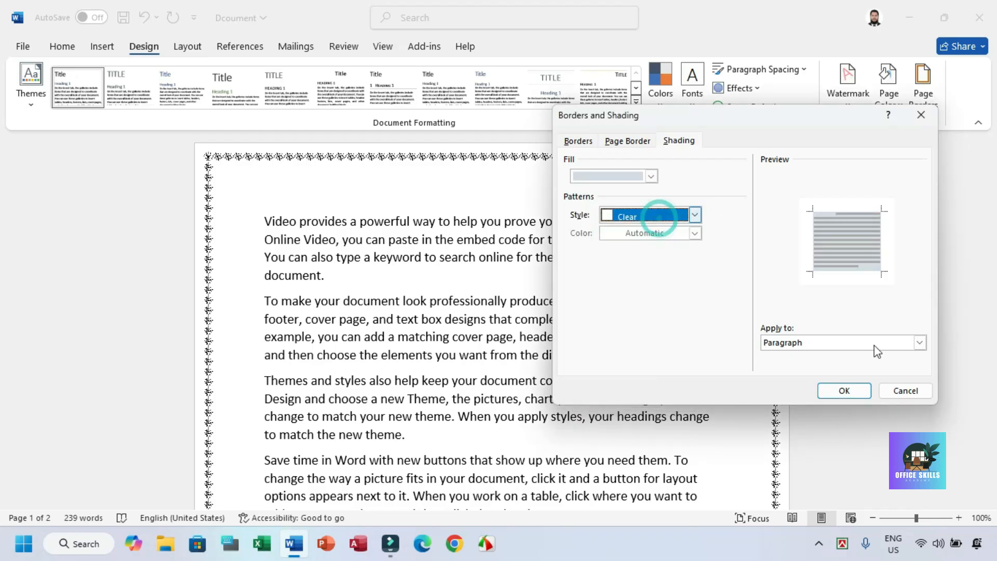
left_click(844, 390)
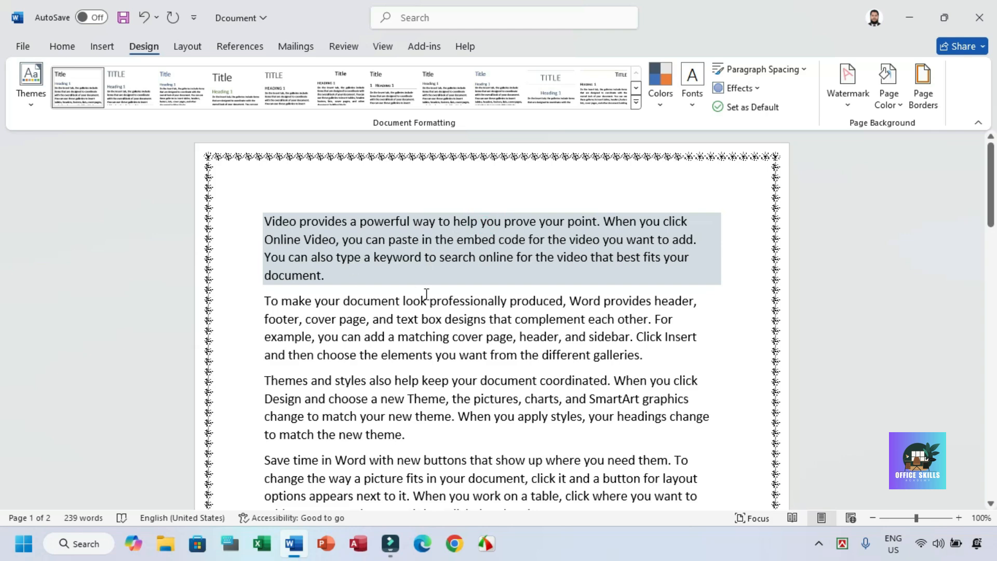
- Select the whole document's text and shade all its paragraphs with the light orange theme fill
scroll(380, 294, "down", 2)
left_click(374, 293)
left_click_drag(993, 206, 992, 182)
left_click(337, 296)
key("ctrl+a")
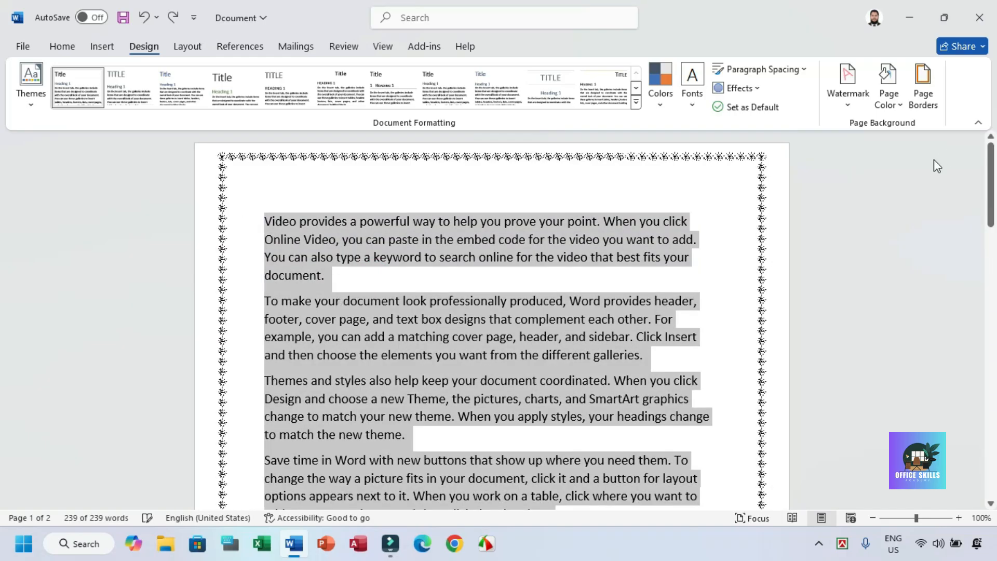
left_click(923, 100)
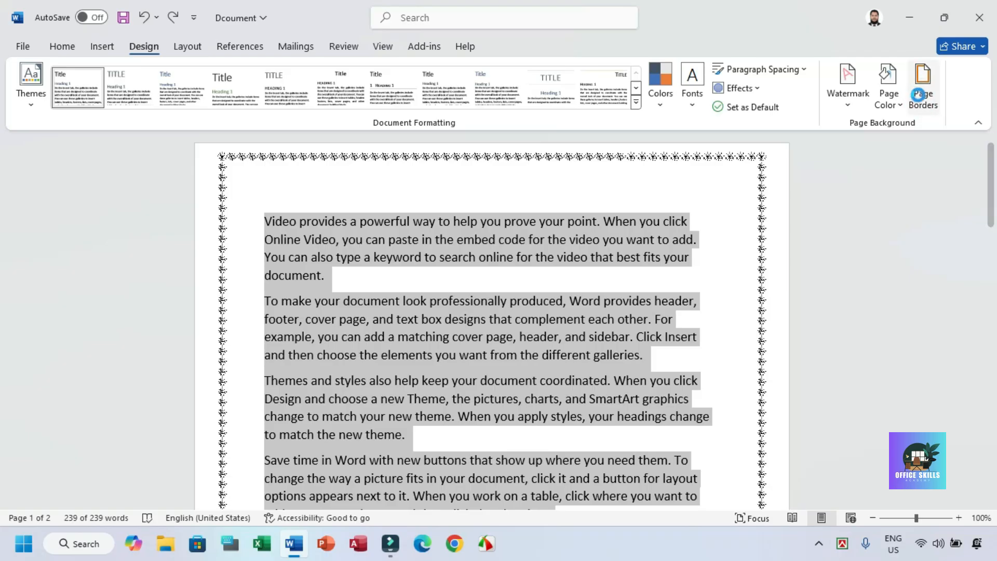
left_click(692, 139)
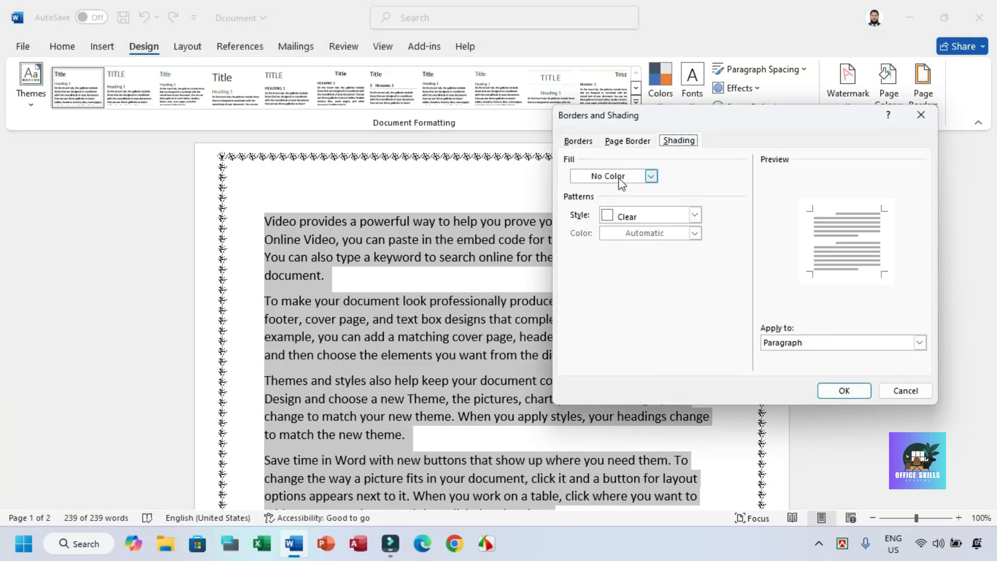
left_click(650, 176)
left_click(641, 233)
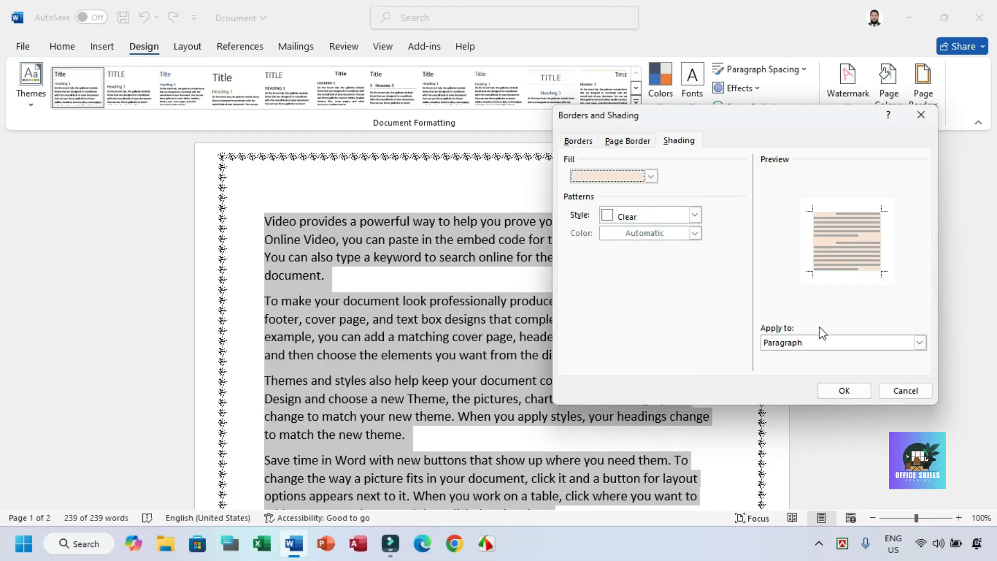
left_click(855, 393)
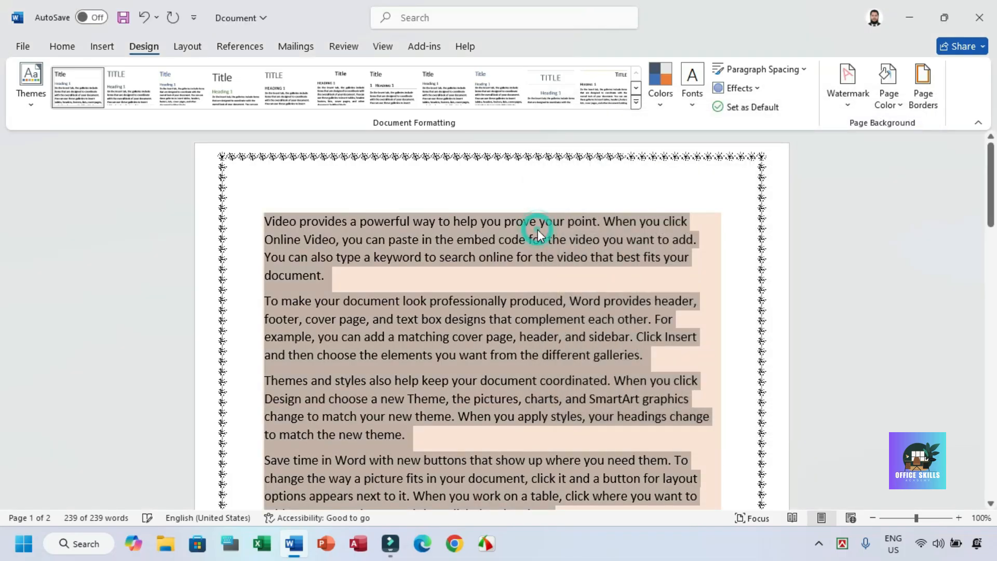
left_click(538, 230)
scroll(539, 226, "down", 1)
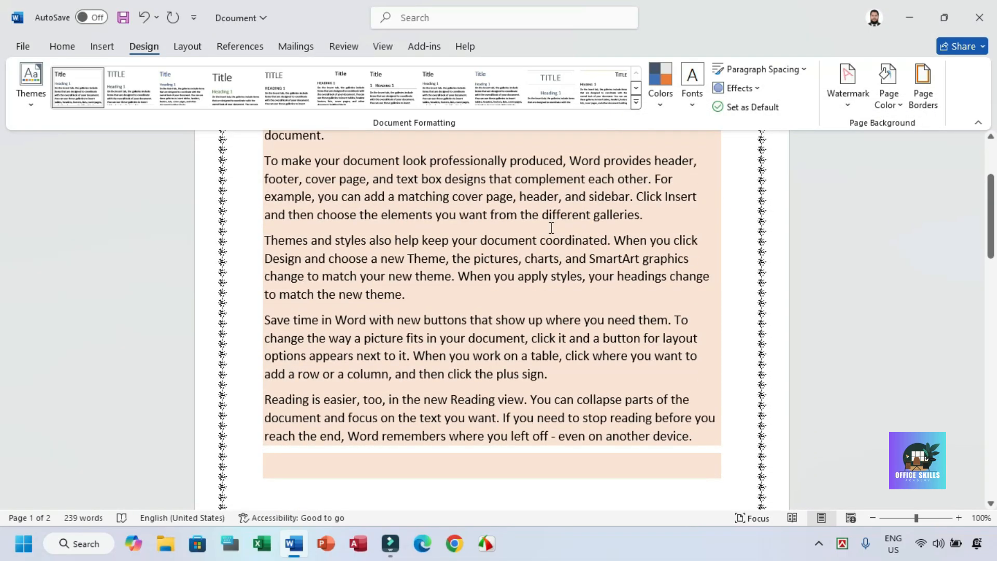
- Delete the empty content after the last paragraph to remove the second page
left_click(356, 460)
key("Delete")
key("BackSpace")
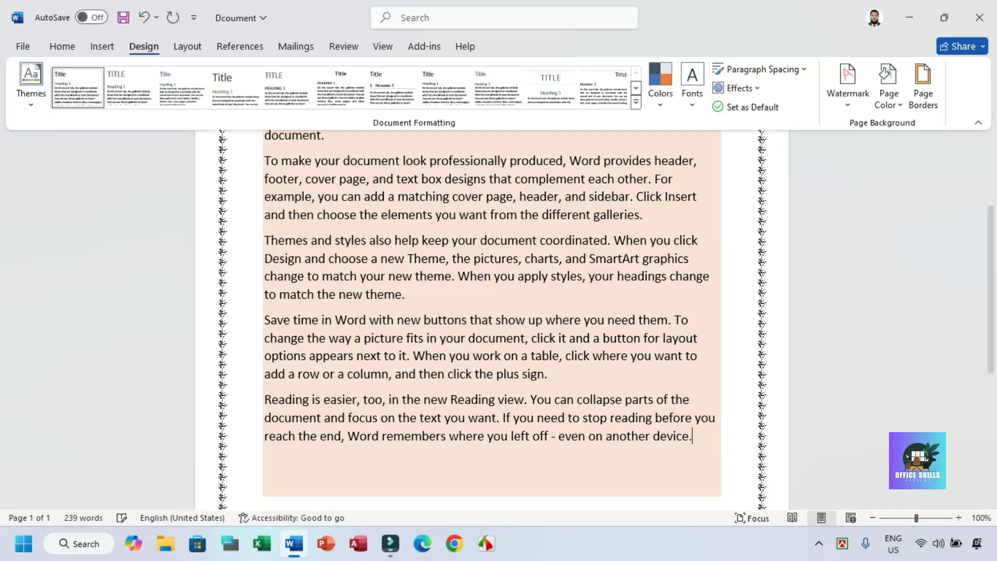
key("BackSpace")
left_click(366, 469)
key("BackSpace")
- Add empty paragraphs after the last text paragraph to extend the shading down to the end of the page
key("Return")
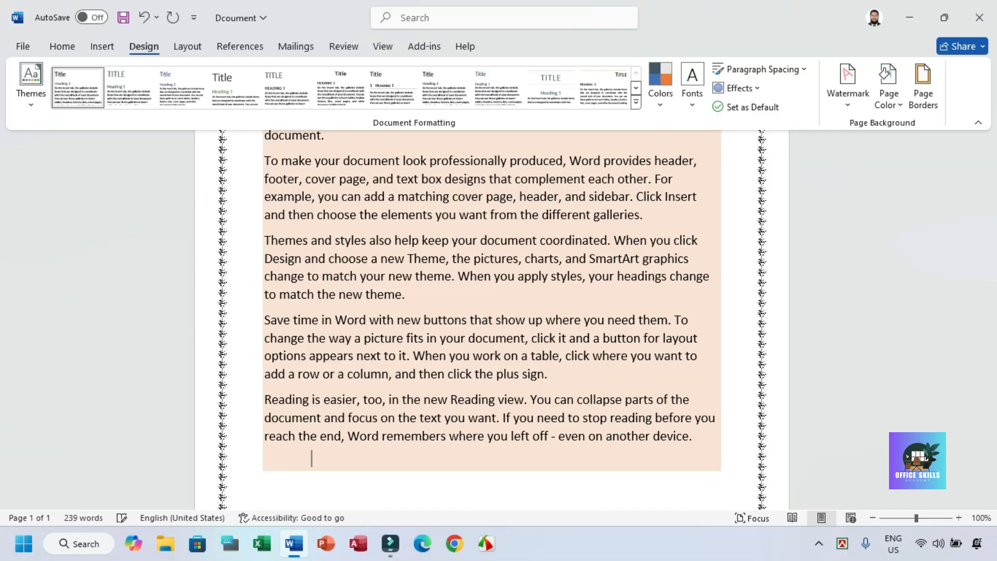
key("Return")
key("Return")
left_click_drag(990, 333, 990, 388)
key("Return")
key("Return")
key("Return")
key("Return")
key("Return")
scroll(961, 387, "down", 3)
key("Return")
key("Return")
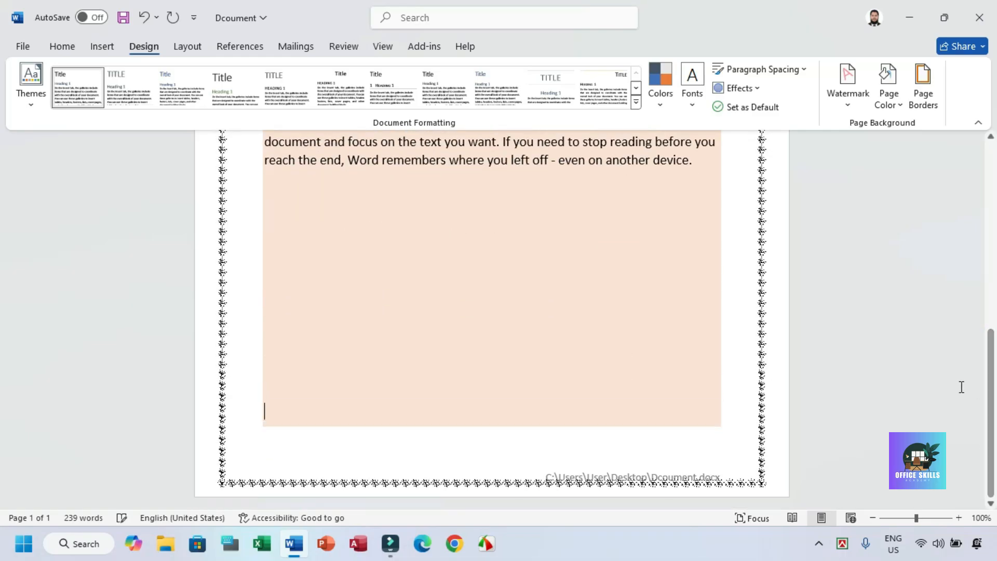
key("Return")
key("Return")
- Open the shading settings for the paragraphs and try the 5% and 20% pattern styles over the light orange fill
left_click_drag(991, 301, 991, 162)
left_click(922, 76)
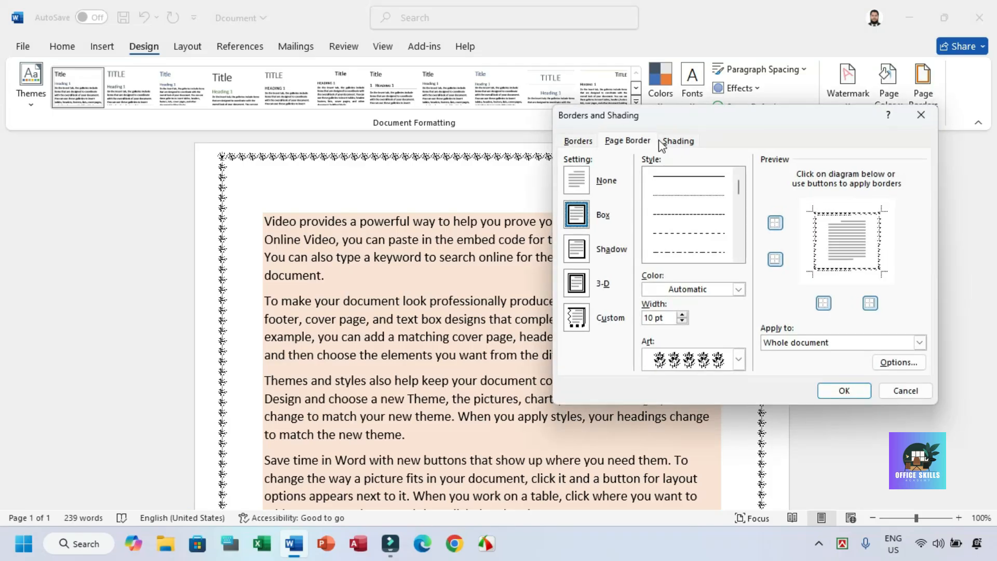
left_click(665, 143)
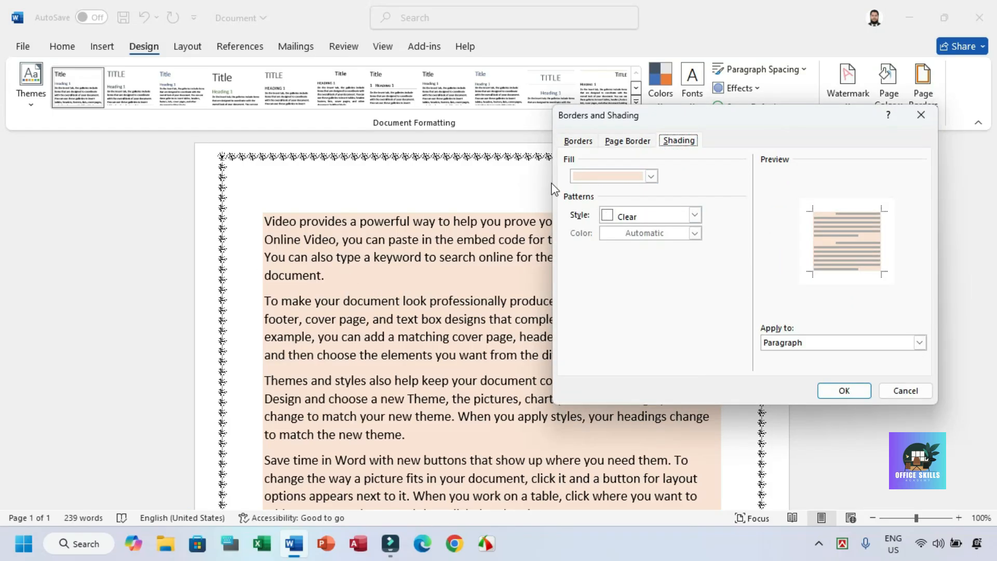
left_click(643, 221)
left_click(639, 259)
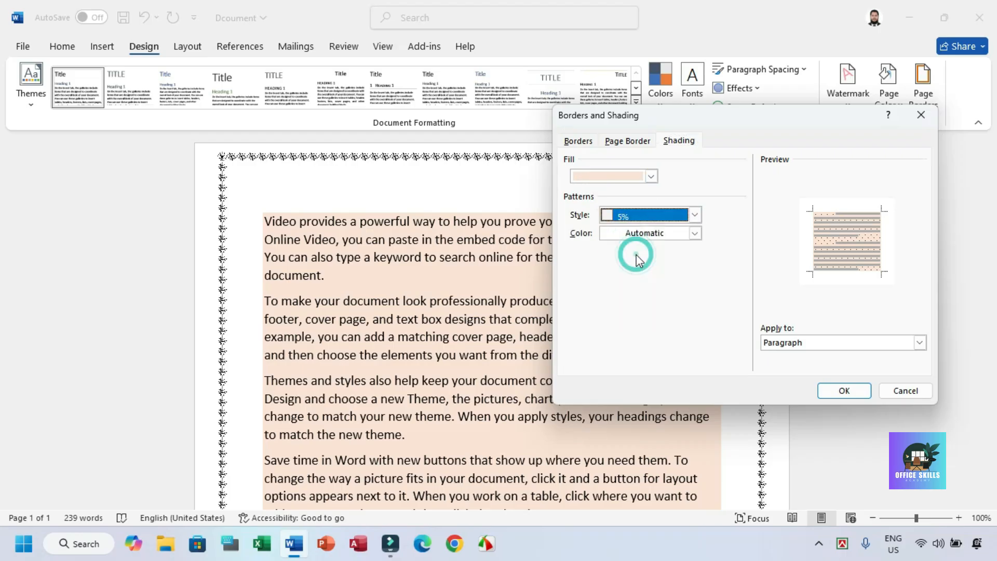
left_click(646, 232)
left_click(653, 215)
left_click(653, 215)
left_click(631, 311)
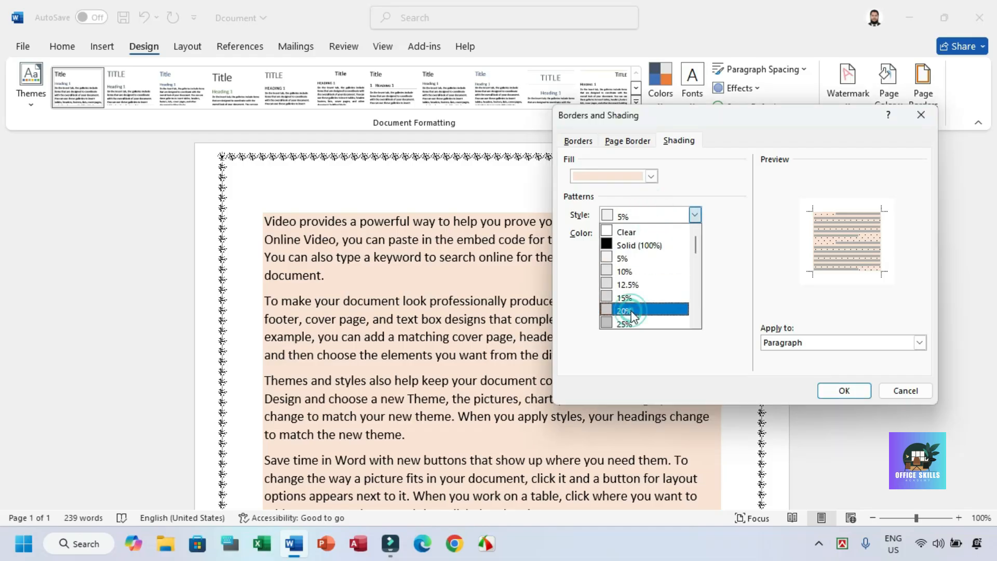
- Try a dark blue pattern color for the shading and return it to Automatic
left_click(666, 233)
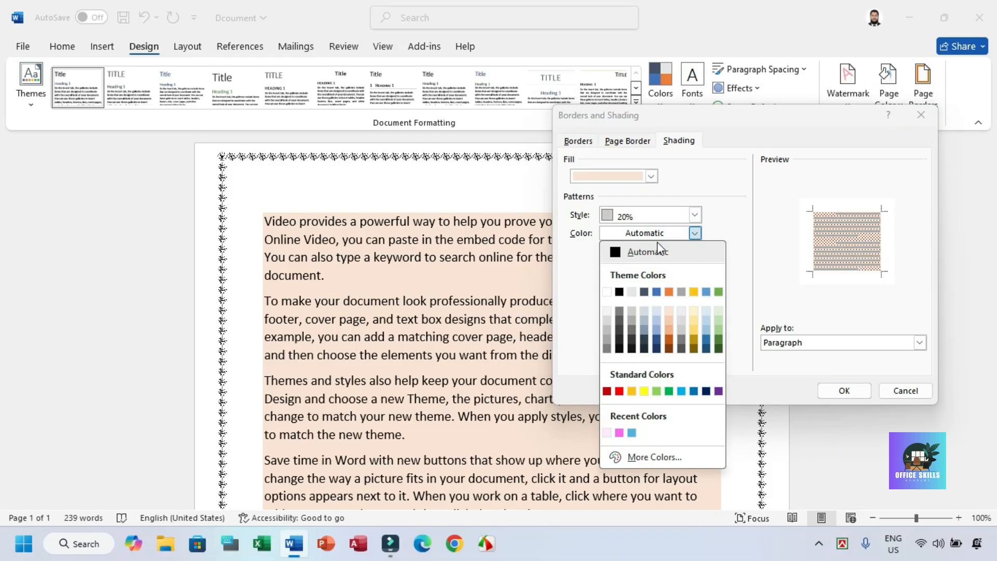
left_click(652, 336)
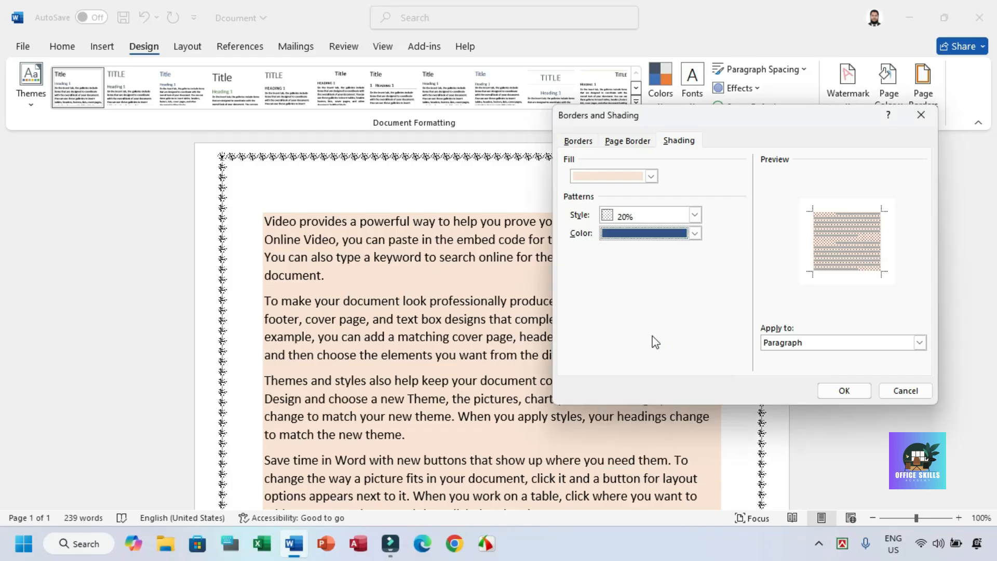
left_click(654, 233)
left_click(660, 251)
- Set the shading pattern style to 65% with the Automatic color and apply it to the paragraphs
left_click(654, 217)
scroll(645, 285, "down", 3)
left_click(631, 307)
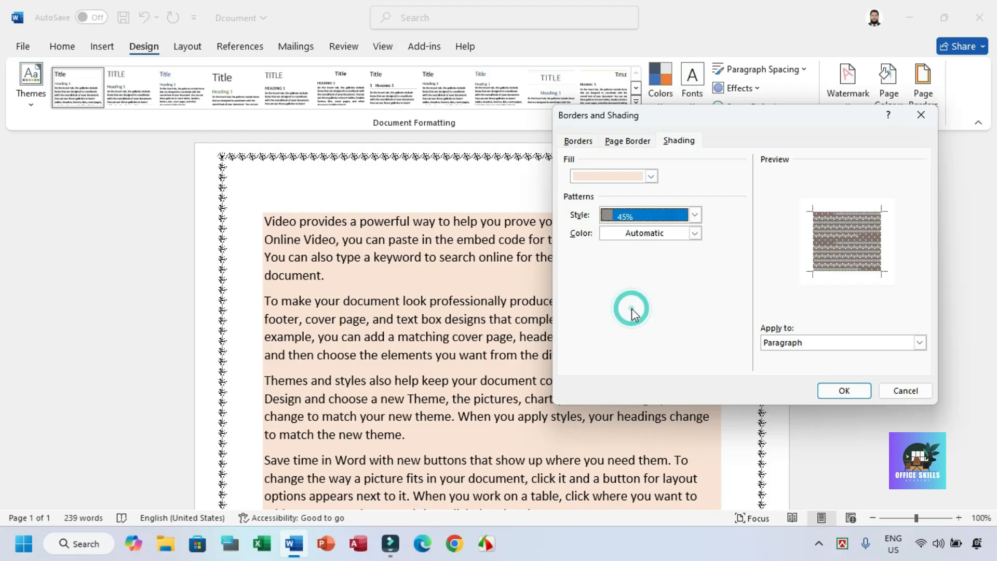
left_click(645, 218)
key("Down")
key("Down")
key("Down")
key("Down")
key("Down")
key("Down")
key("Down")
key("Down")
key("Down")
key("Down")
key("Down")
key("Return")
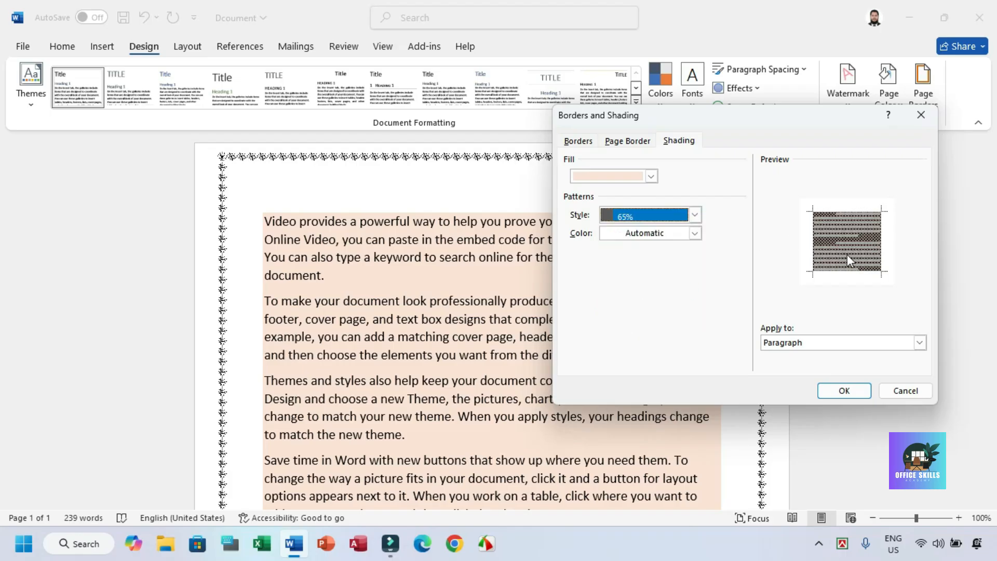
left_click(850, 390)
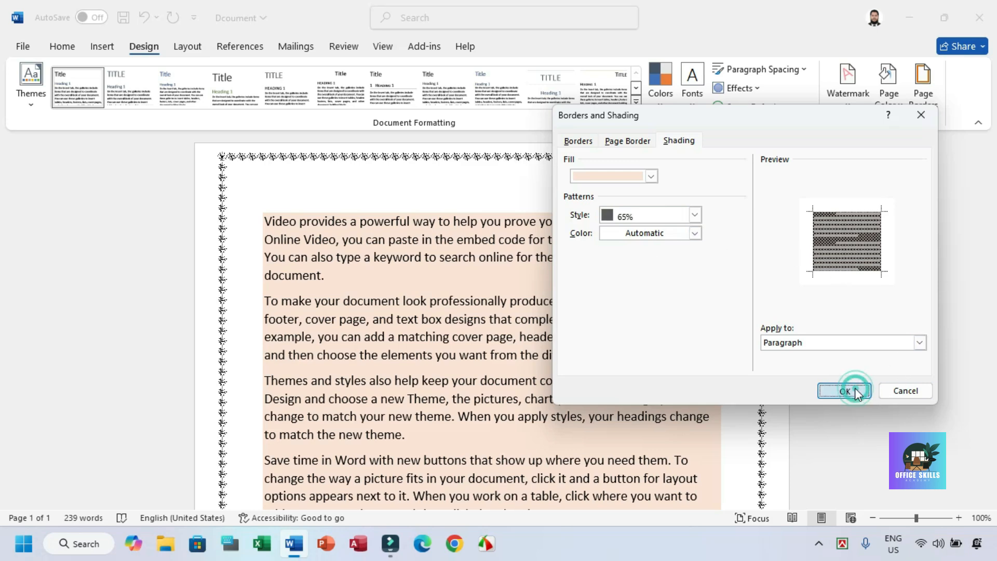
scroll(541, 305, "down", 6)
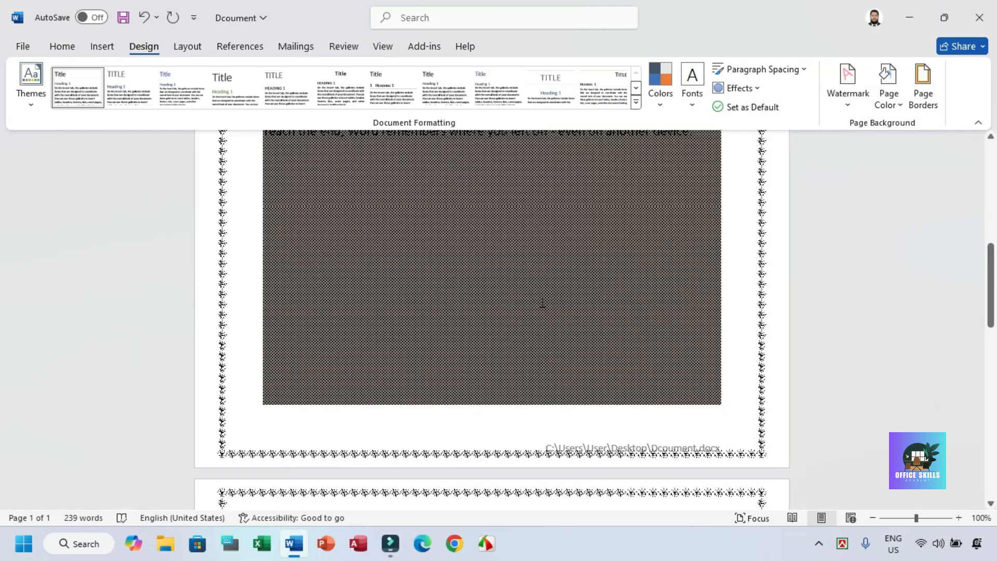
scroll(690, 282, "up", 5)
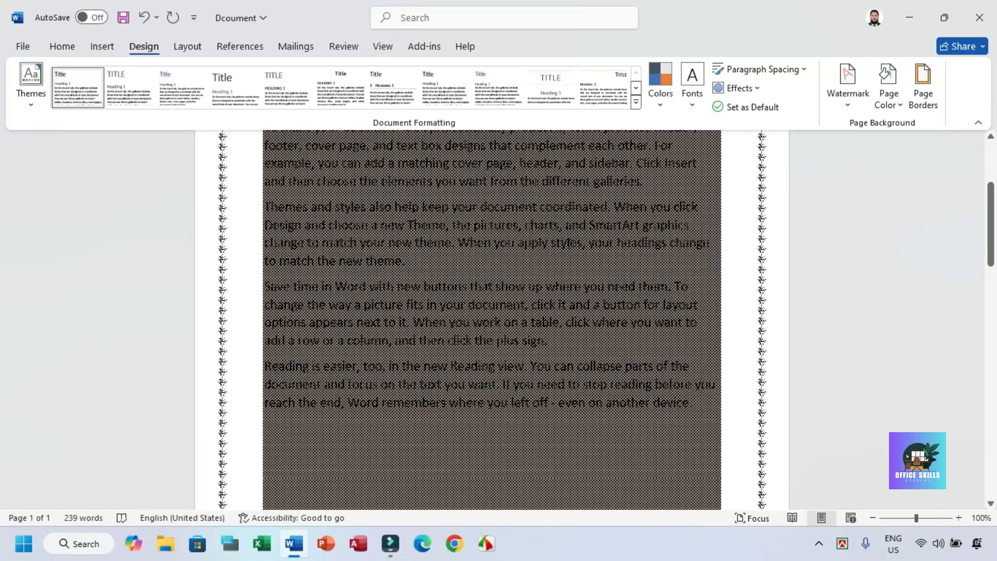
- Change the paragraphs' shading pattern style to 5%, apply it and look over the shaded page
left_click(923, 96)
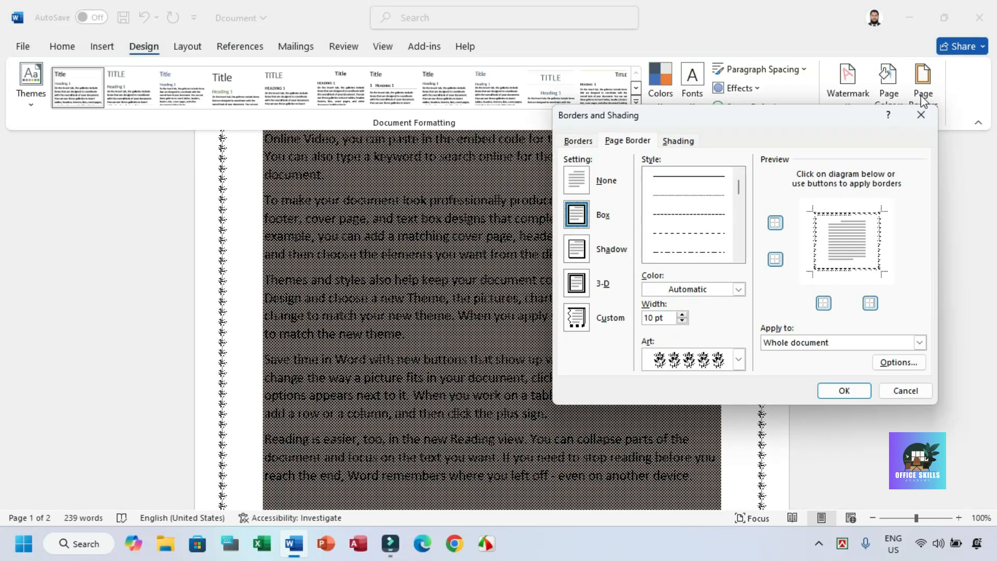
left_click(678, 141)
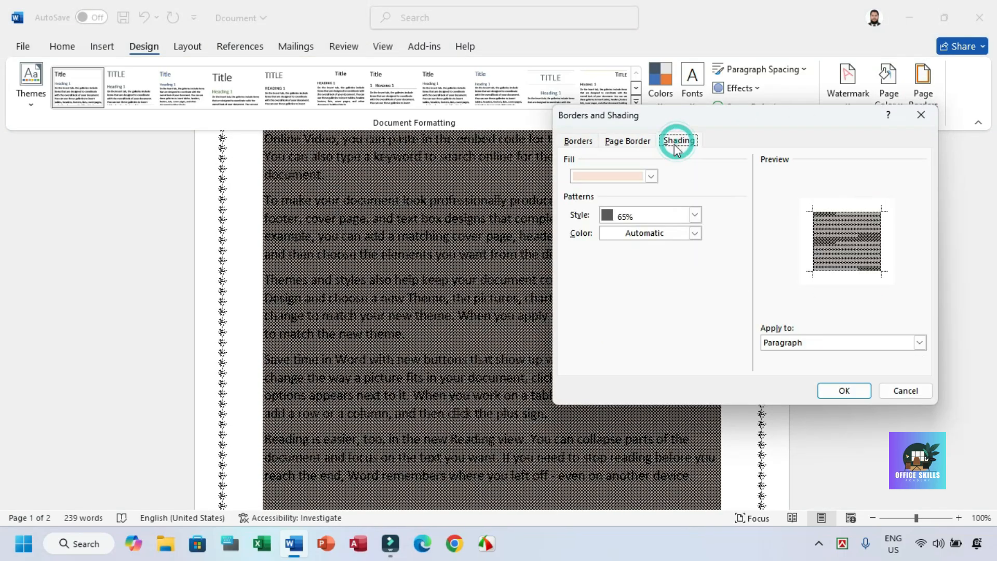
left_click(675, 219)
scroll(670, 234, "up", 4)
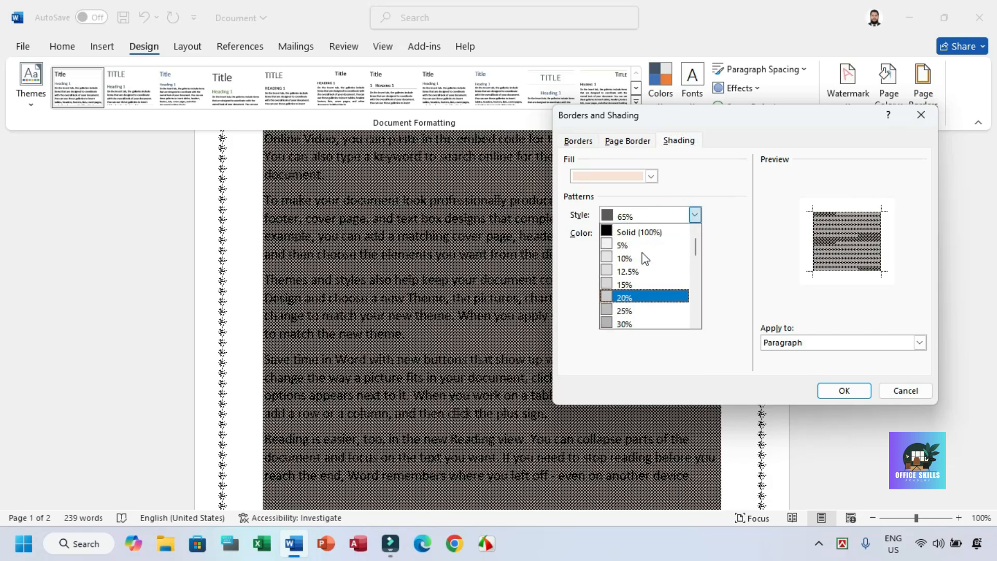
left_click(644, 258)
left_click(845, 390)
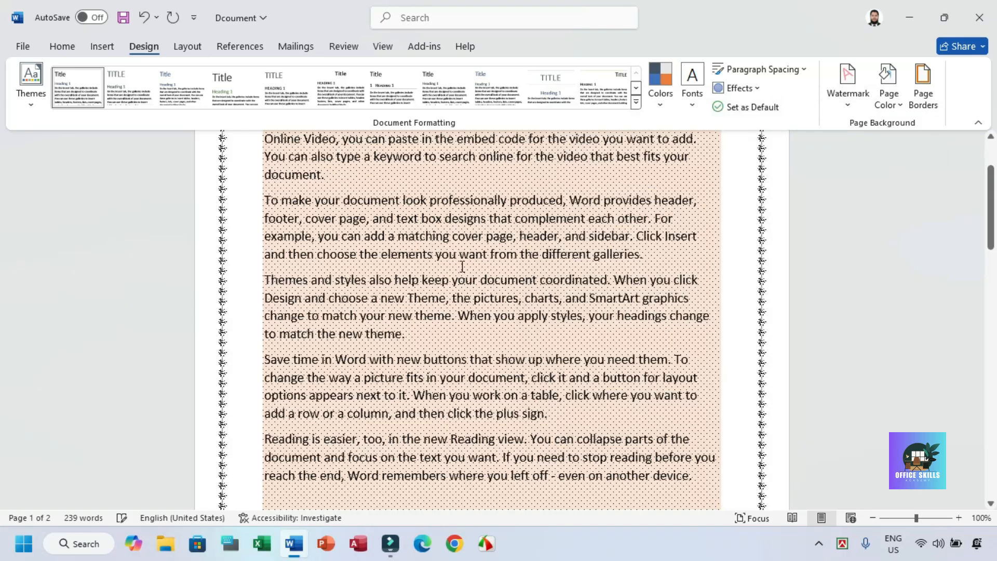
scroll(462, 260, "down", 8)
scroll(548, 251, "up", 3)
scroll(548, 251, "up", 3)
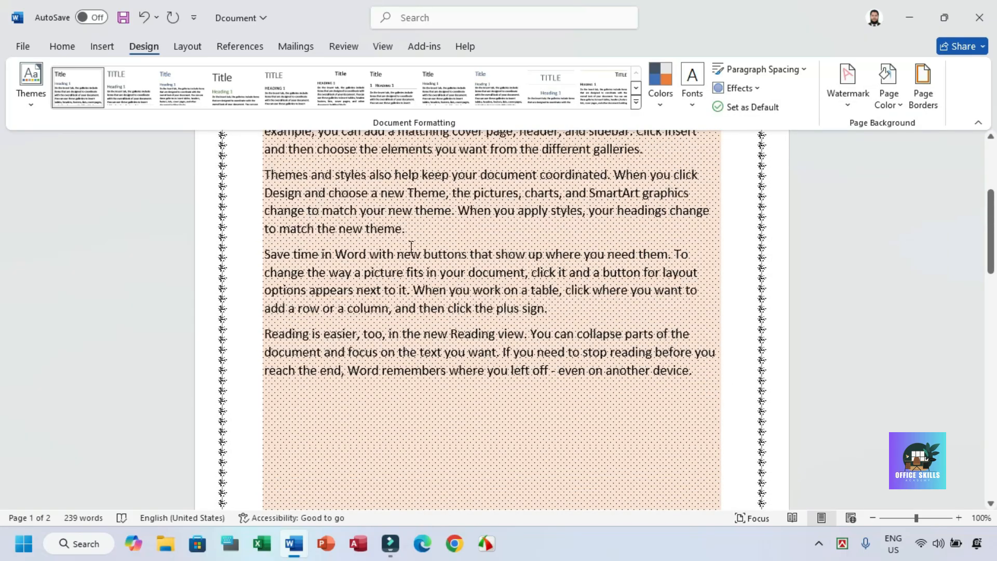
left_click_drag(990, 231, 990, 181)
- Remove the shading applied to Paragraph by setting the fill to No Color and the pattern style to Clear
left_click(921, 104)
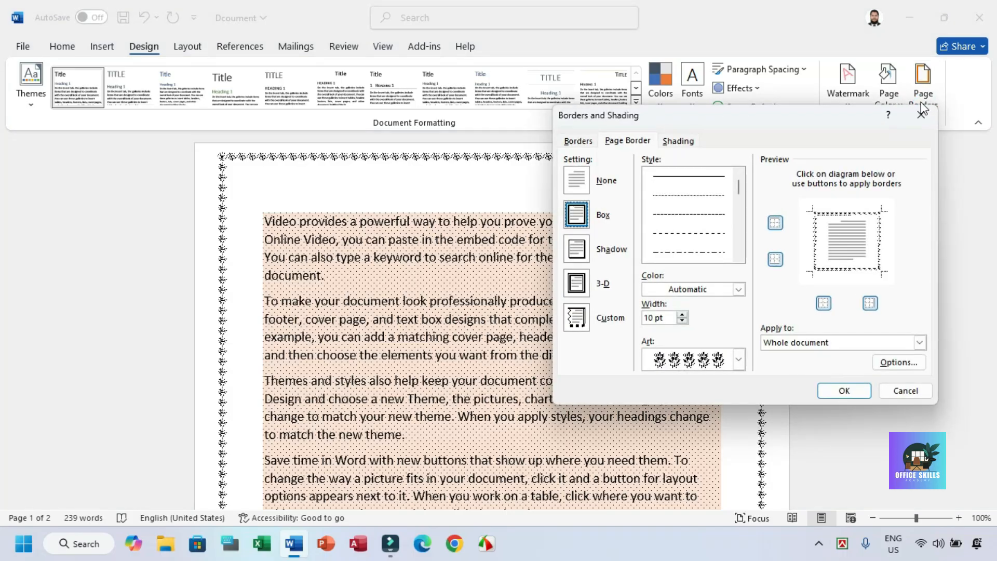
left_click(678, 140)
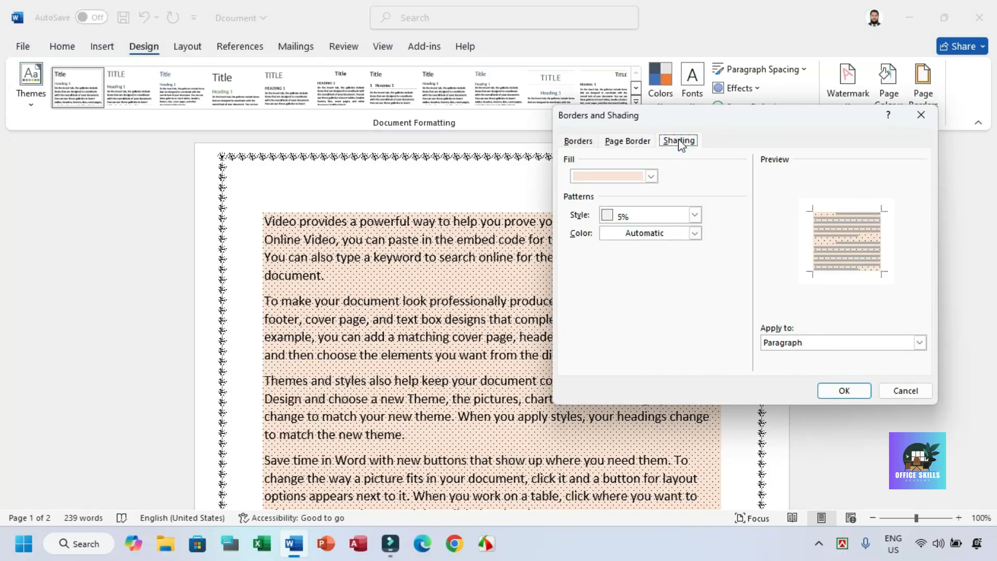
left_click(819, 342)
left_click(669, 275)
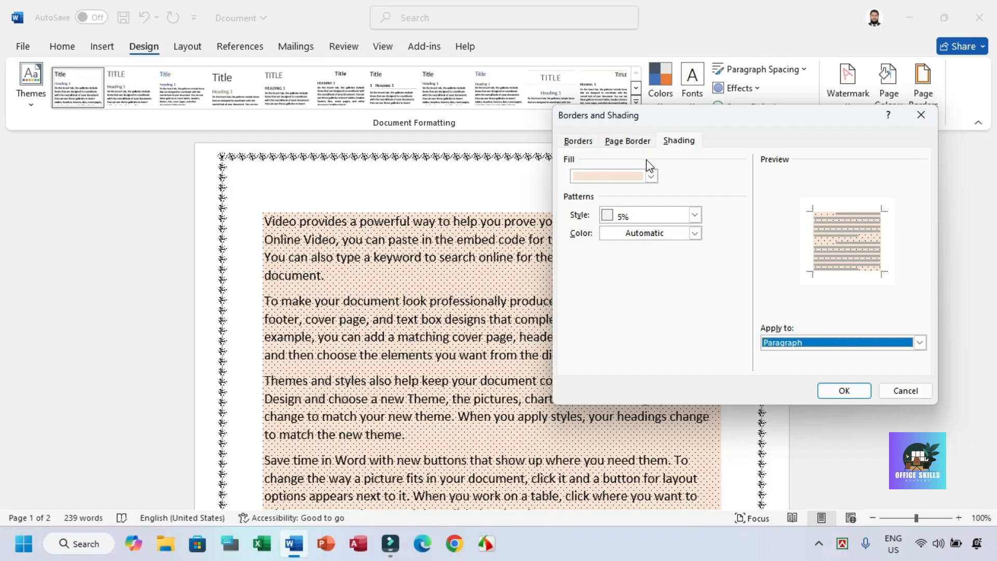
left_click(631, 180)
left_click(634, 179)
left_click(633, 179)
left_click(597, 377)
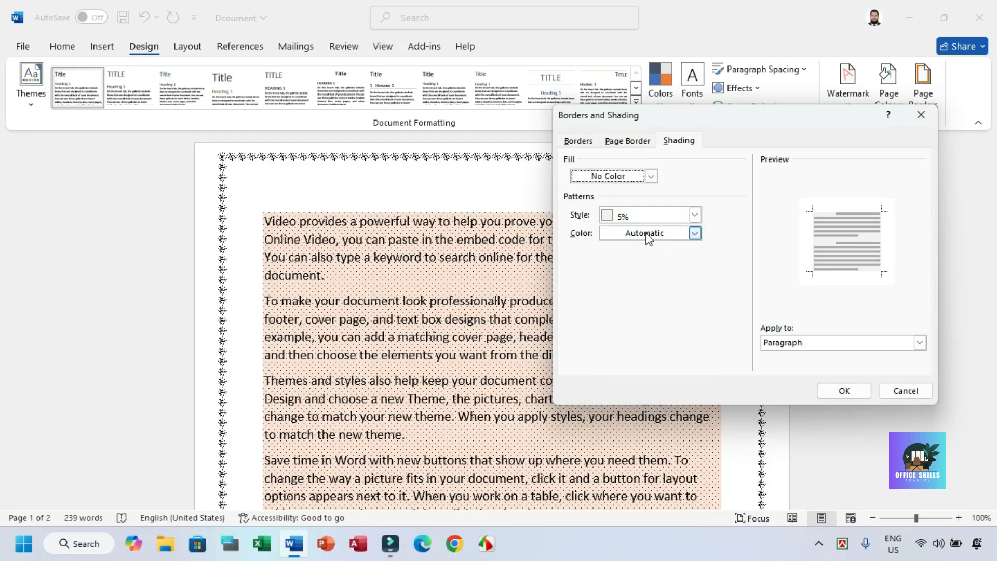
left_click(648, 215)
left_click(630, 224)
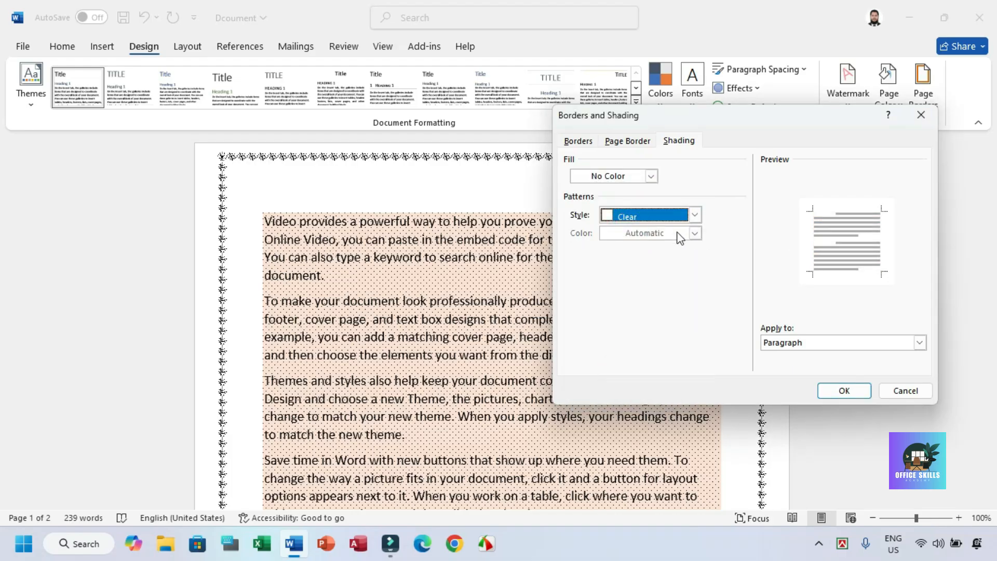
left_click(856, 393)
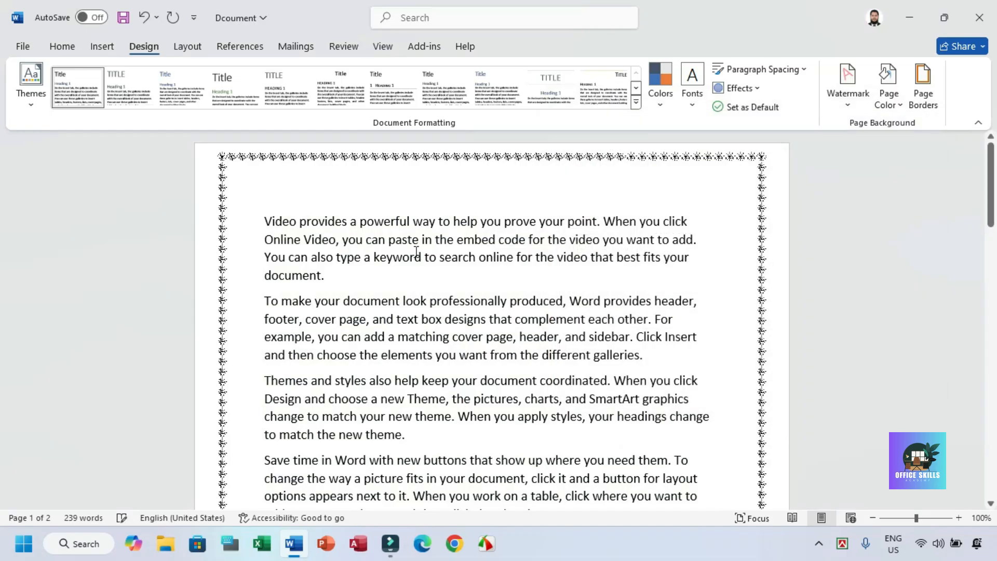
scroll(292, 234, "down", 10)
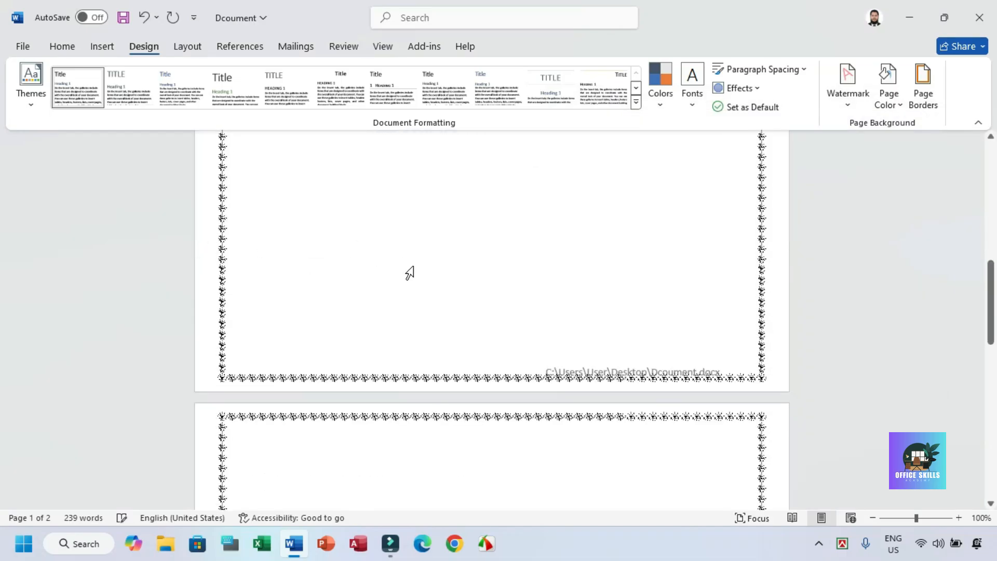
scroll(409, 272, "up", 5)
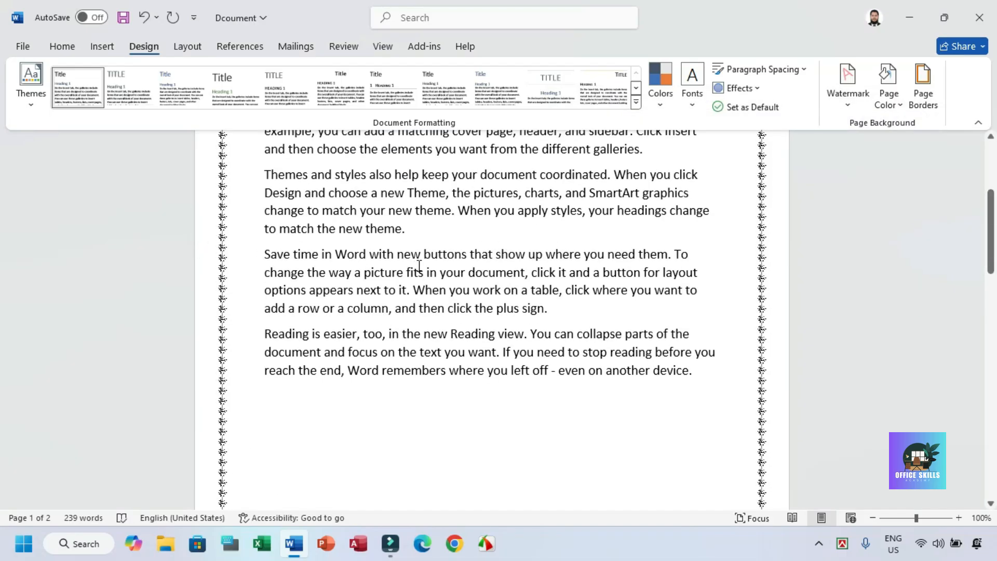
scroll(514, 223, "up", 4)
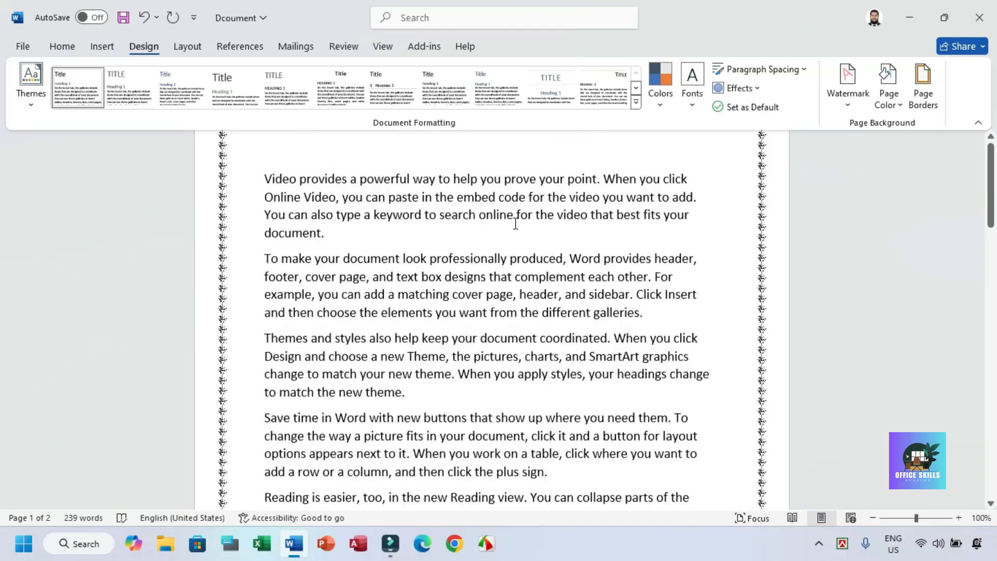
- Select the first paragraph, then deselect it and place the cursor at its end
left_click(257, 193)
scroll(465, 192, "up", 1)
left_click(378, 259)
triple_click(356, 274)
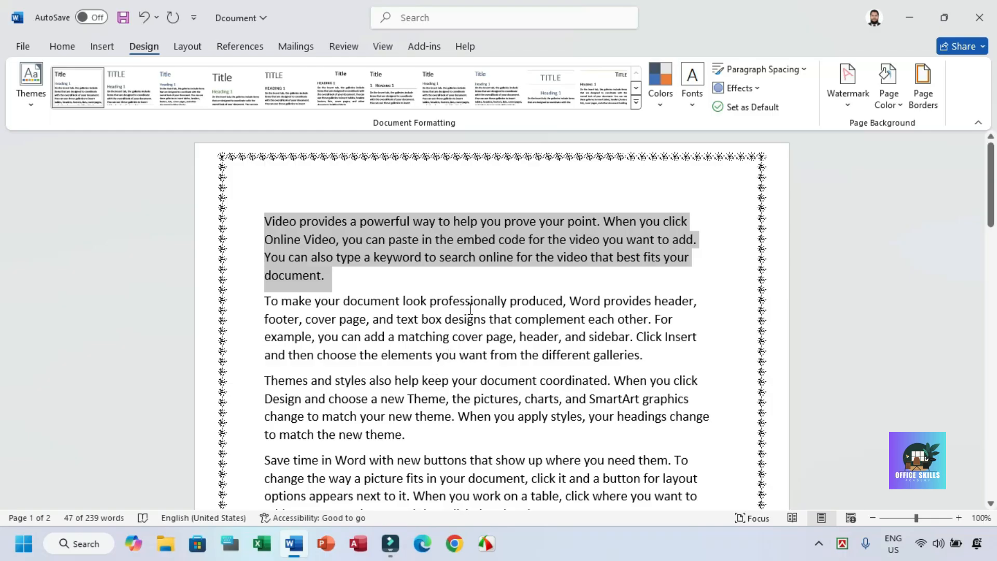
left_click(366, 279)
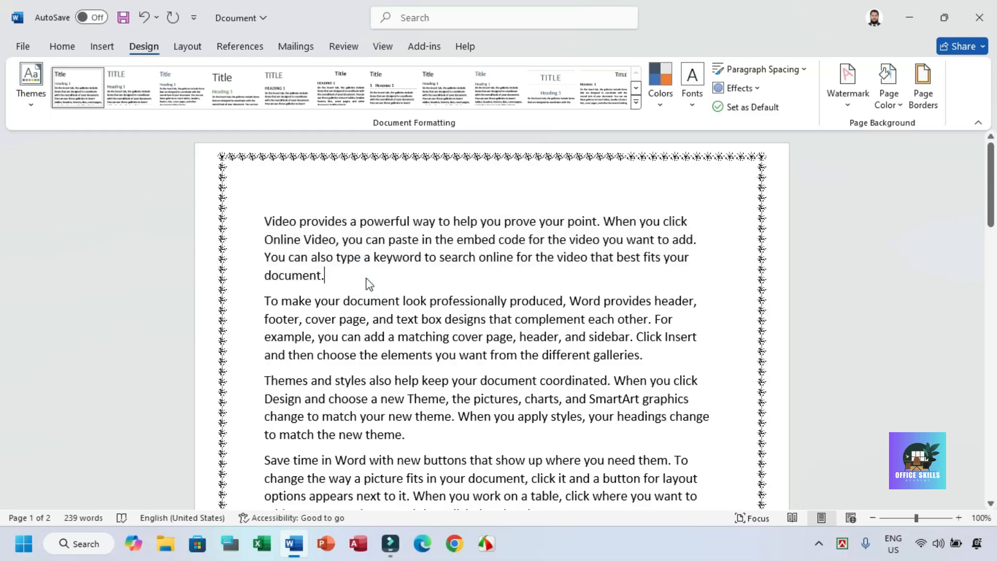